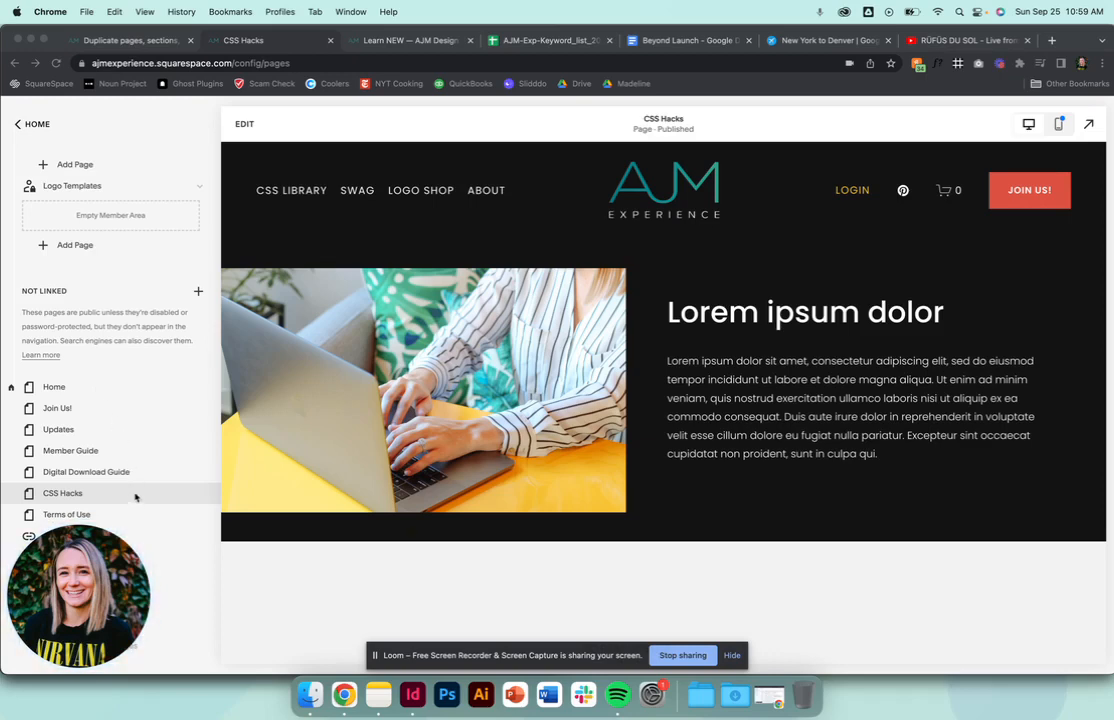
# Duplicate the CSS Hacks page from its page settings and confirm creating the copy.
pyautogui.click(157, 363)
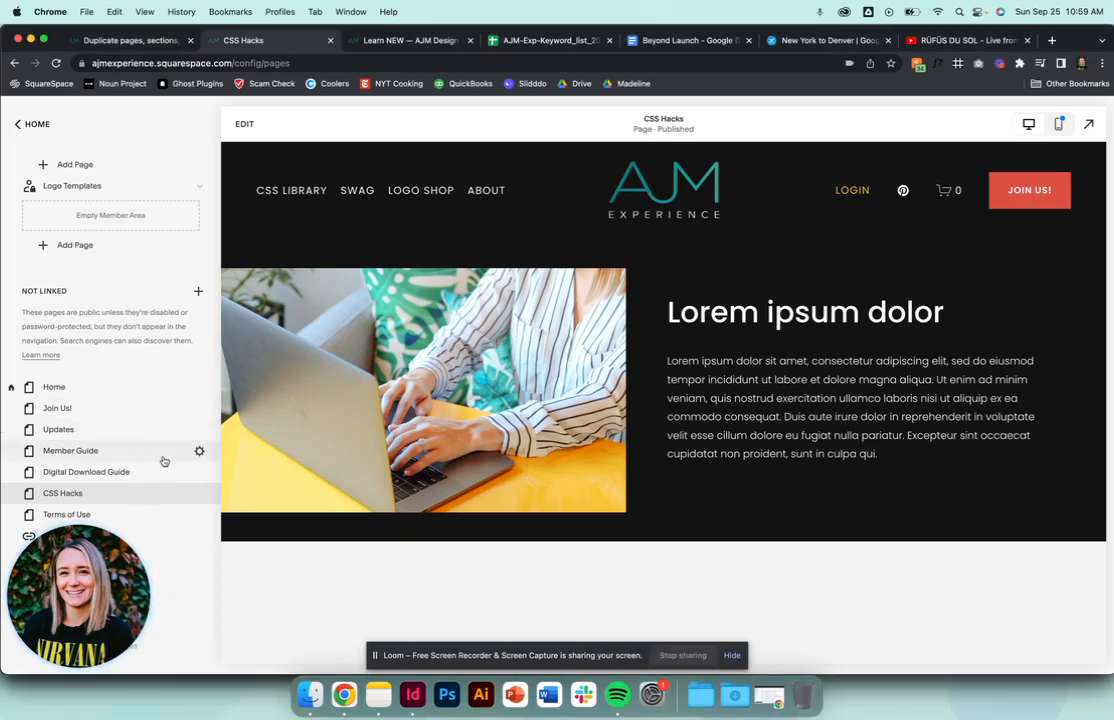
pyautogui.moveTo(115, 576); pyautogui.dragTo(123, 198)
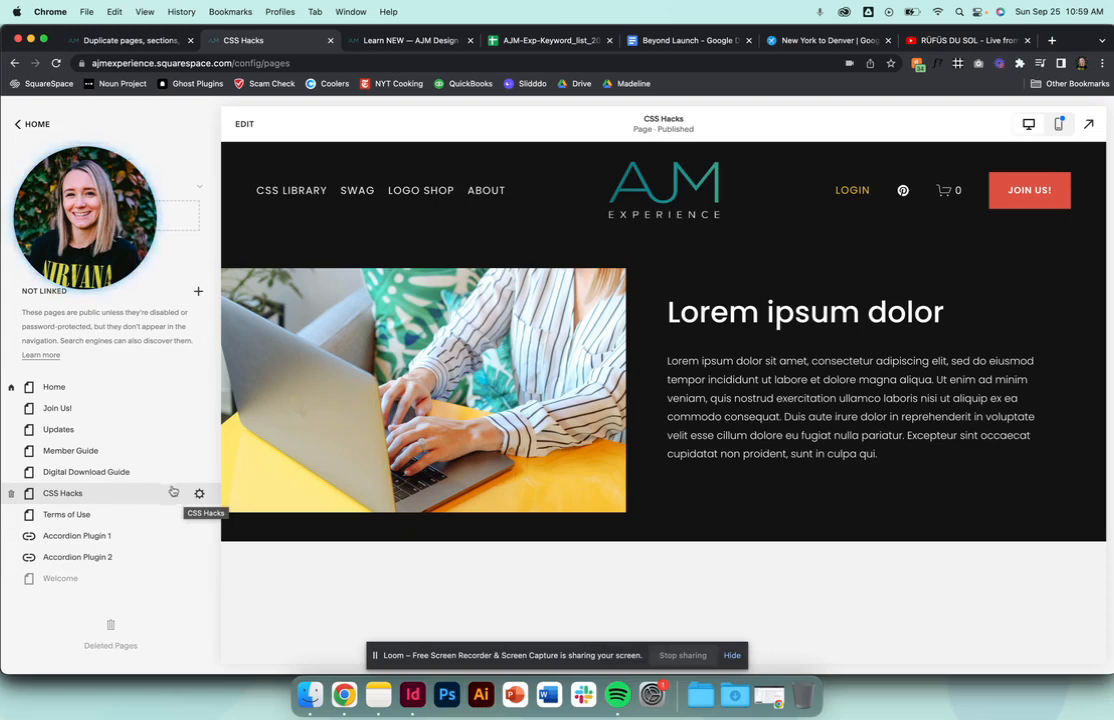
pyautogui.click(200, 497)
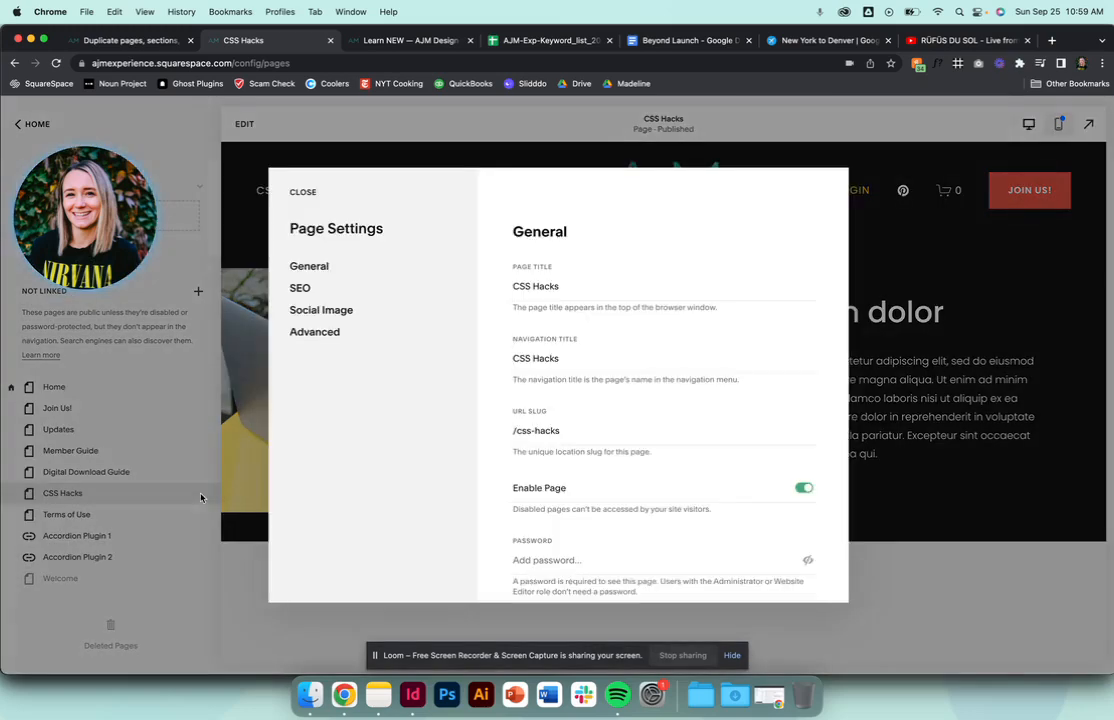
pyautogui.scroll(-5, 600, 470)
pyautogui.click(556, 507)
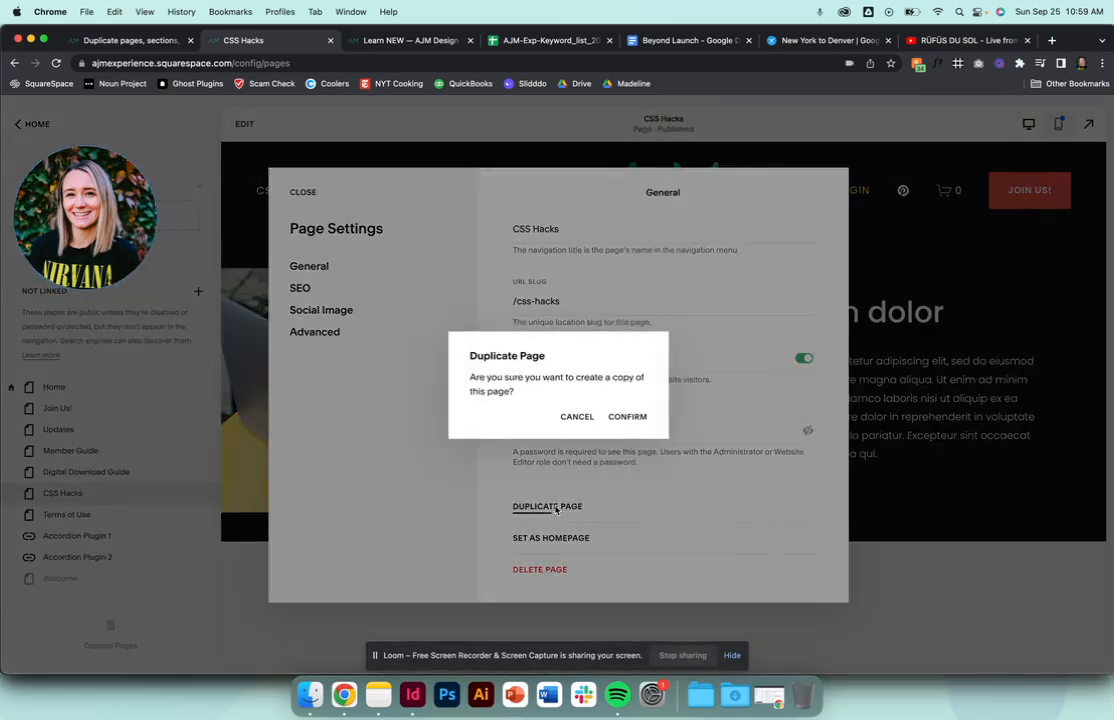
pyautogui.click(628, 416)
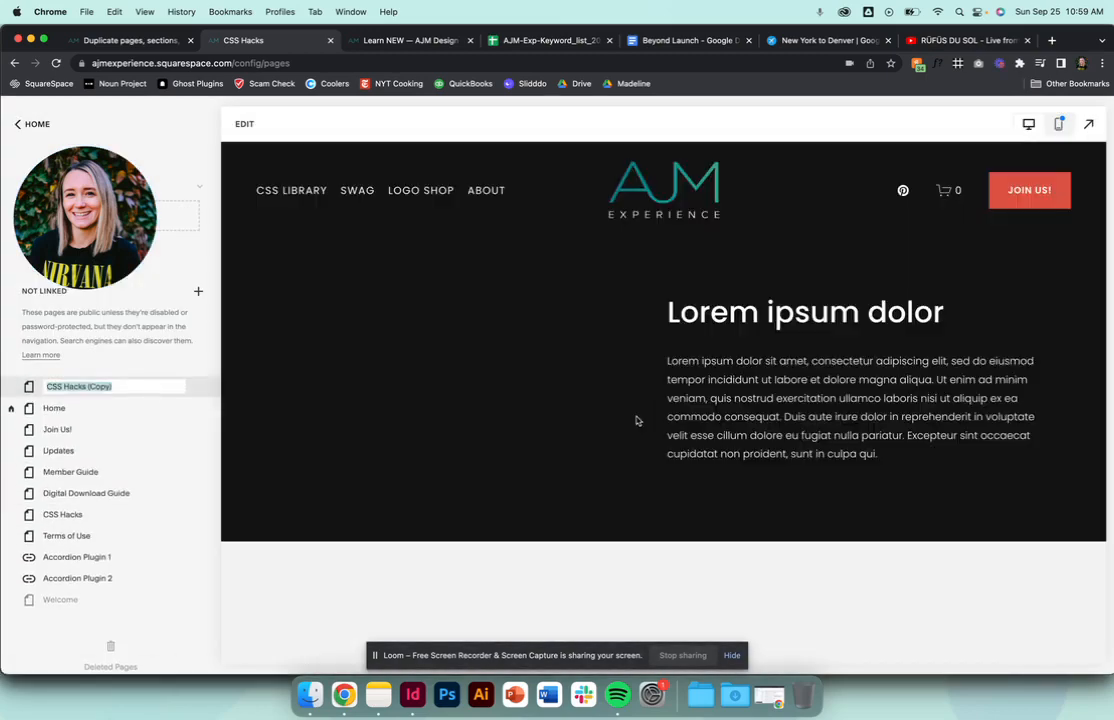
# Name the copied page "Name new page" and move it directly below CSS Hacks in the page list.
pyautogui.write('Name new page')
pyautogui.press('Return')
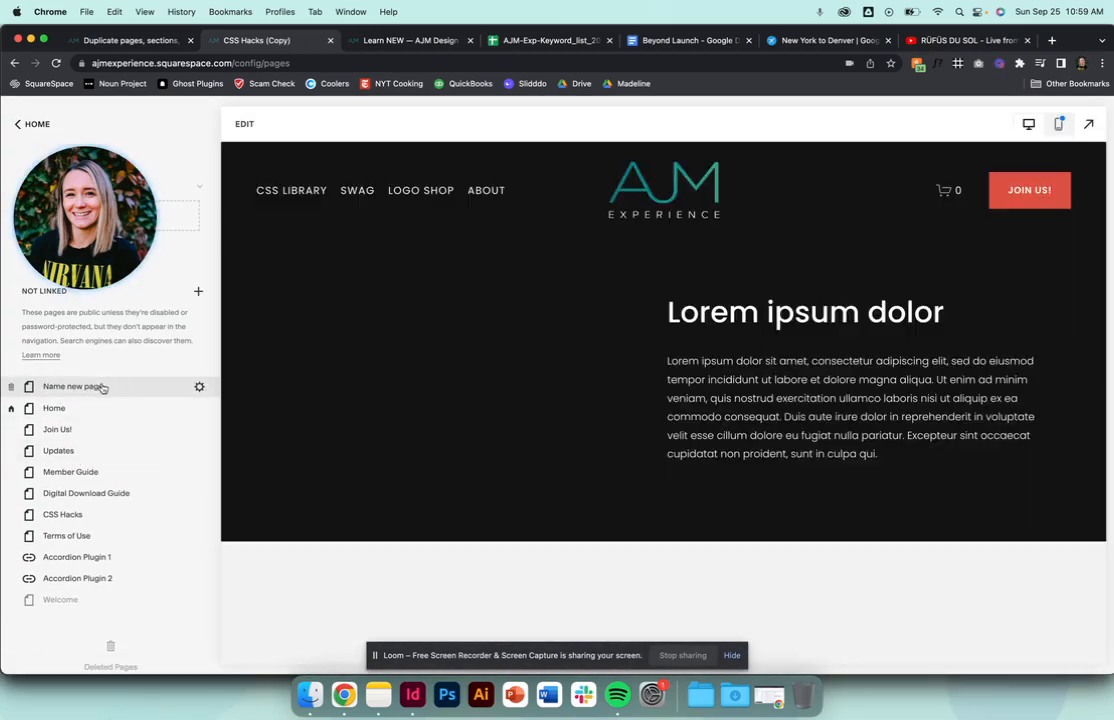
pyautogui.moveTo(99, 388); pyautogui.dragTo(100, 514)
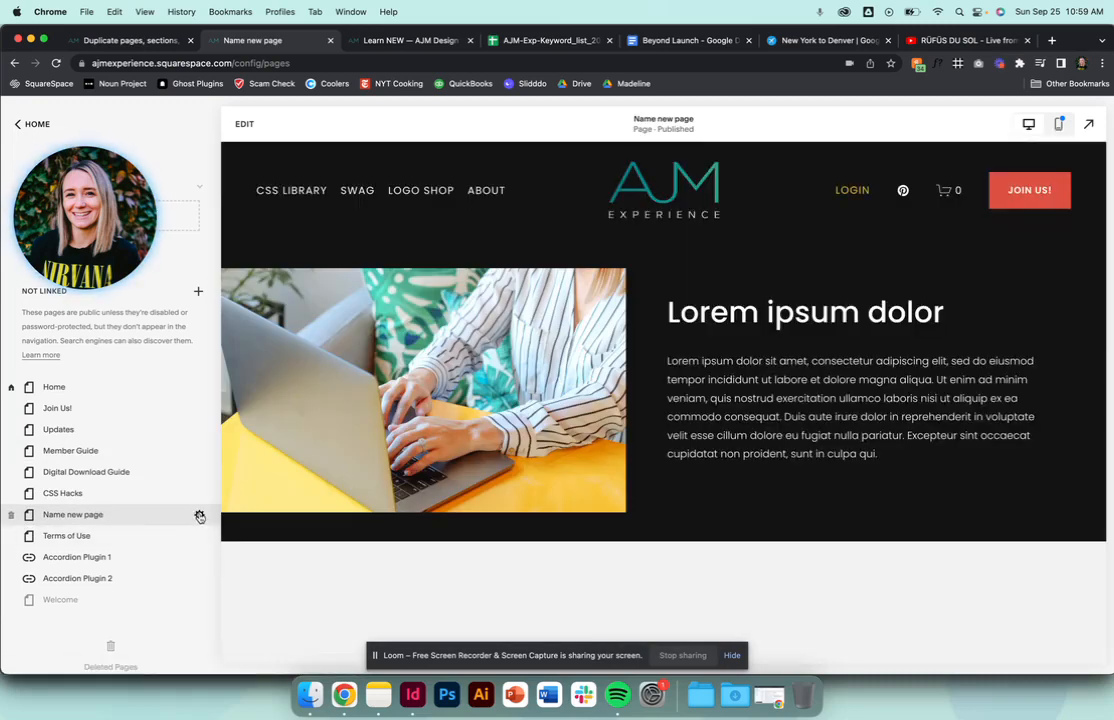
# Review the new page's general settings, including its URL slug, and its SEO title and description fields.
pyautogui.click(199, 516)
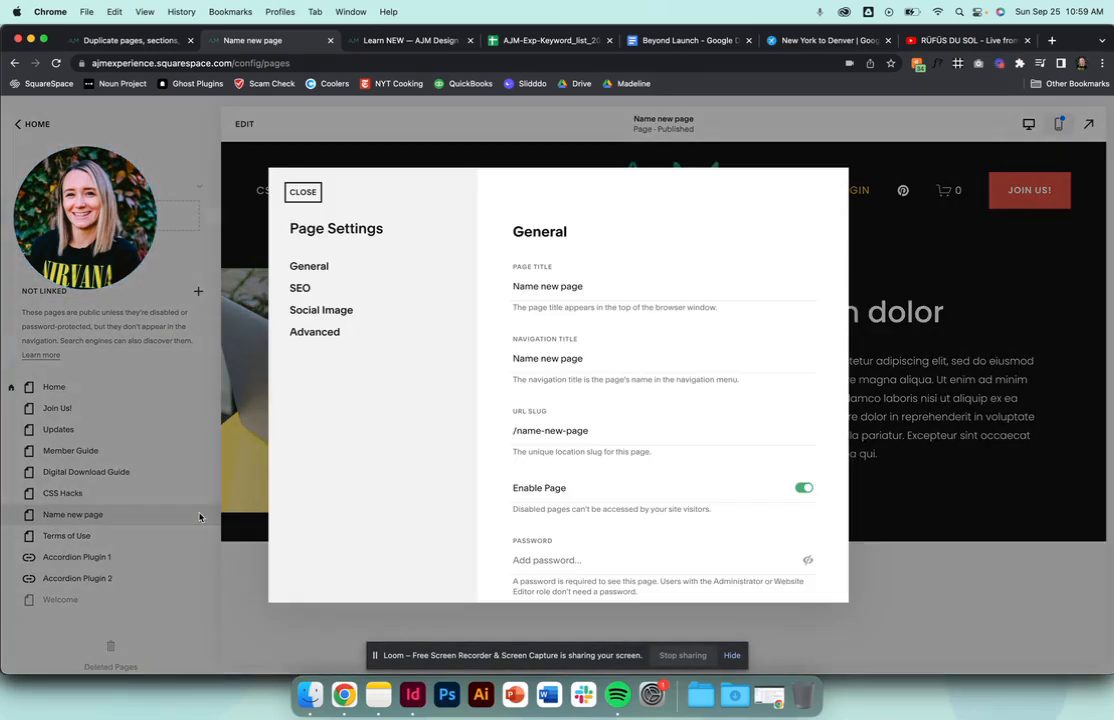
pyautogui.scroll(-2, 630, 328)
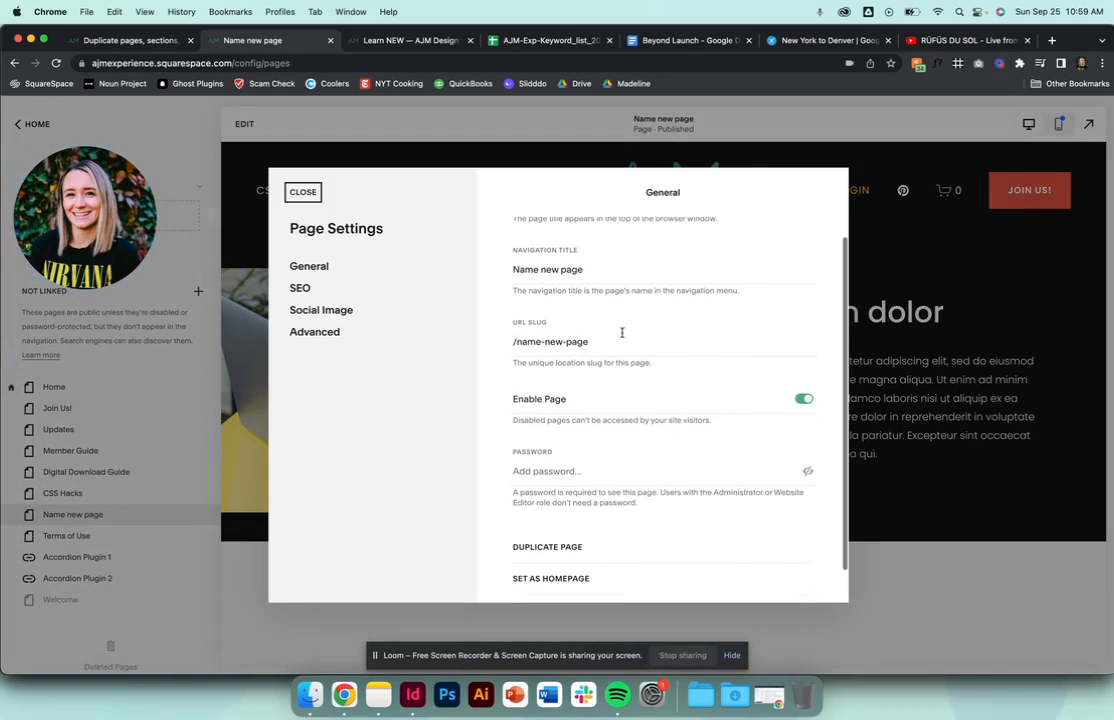
pyautogui.moveTo(614, 341); pyautogui.dragTo(515, 341)
pyautogui.click(641, 343)
pyautogui.scroll(-1, 641, 343)
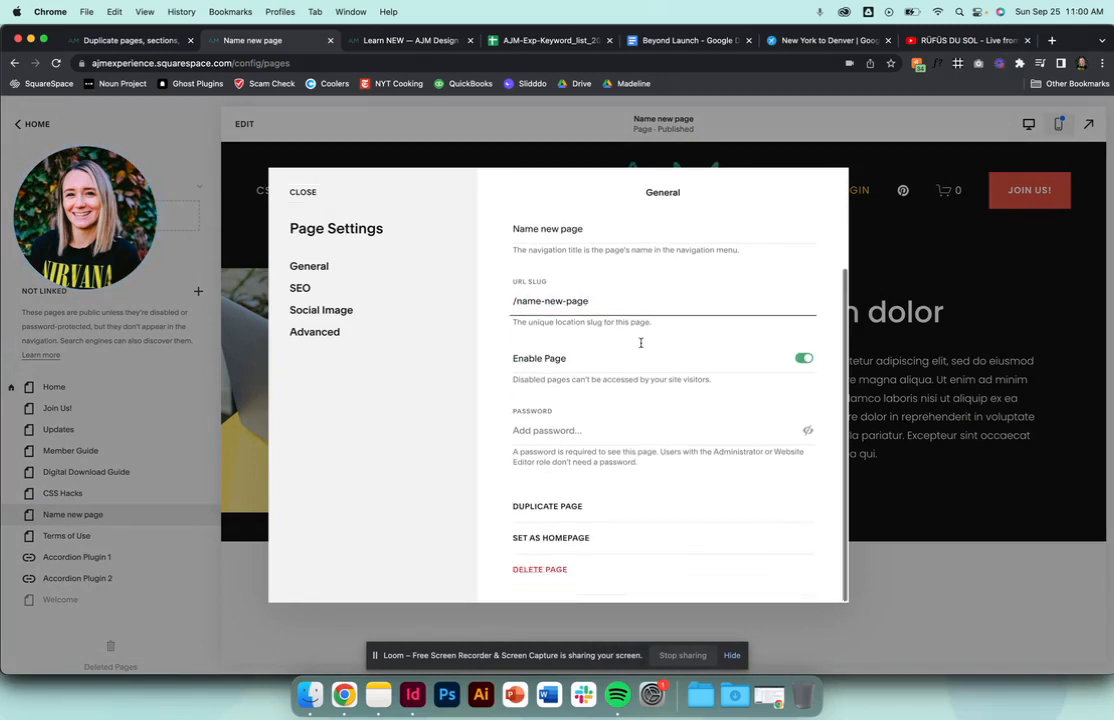
pyautogui.click(310, 289)
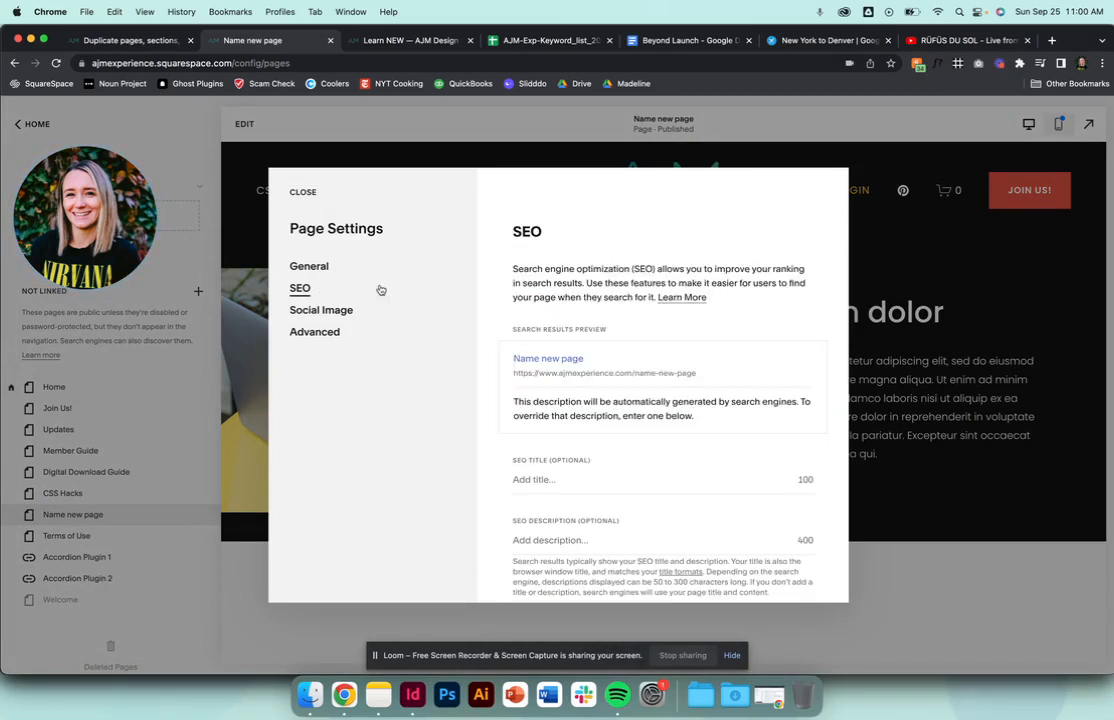
pyautogui.click(560, 481)
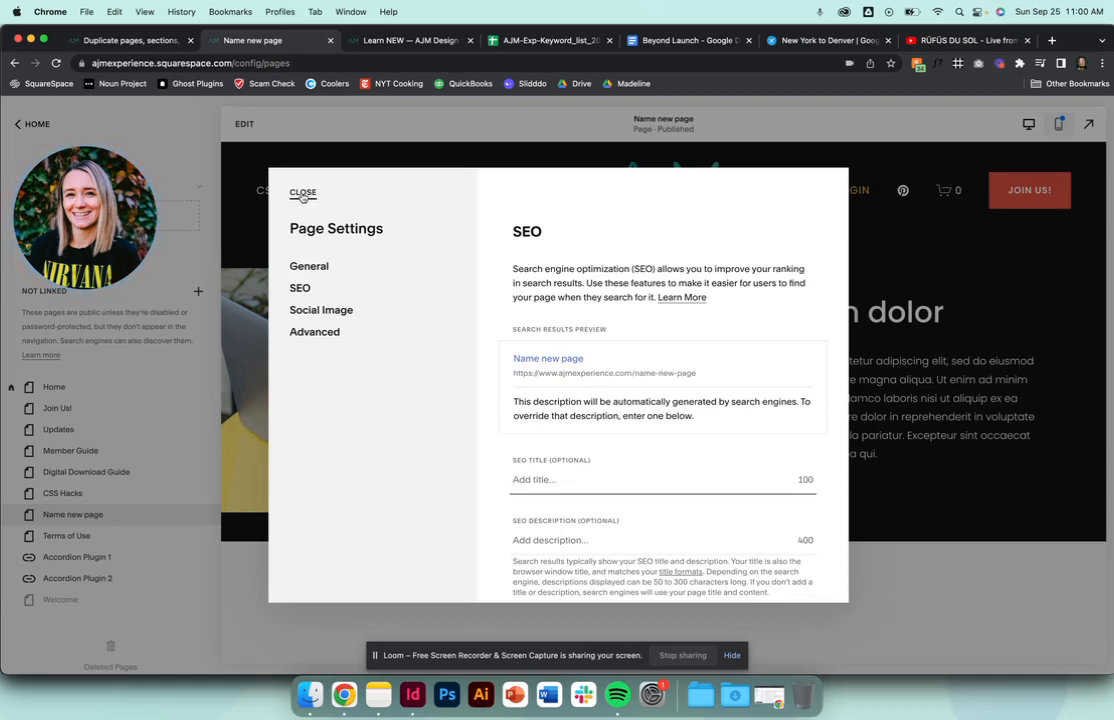
pyautogui.click(302, 194)
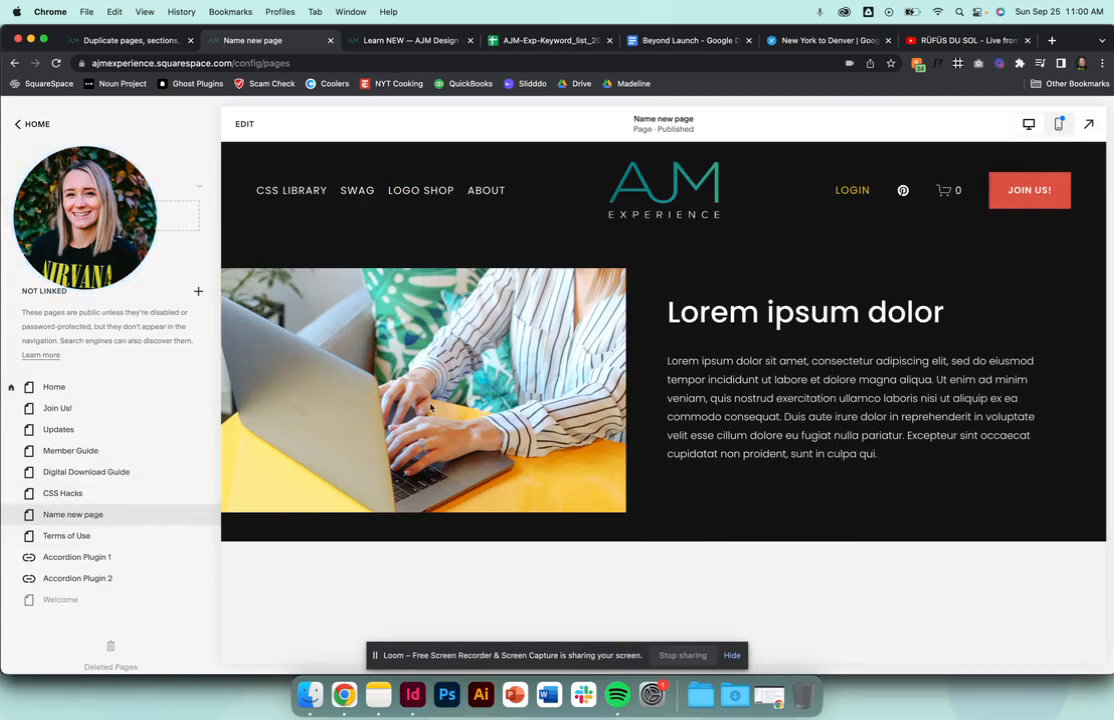
# Preview the duplicated page at full size and look through its sections.
pyautogui.click(1088, 124)
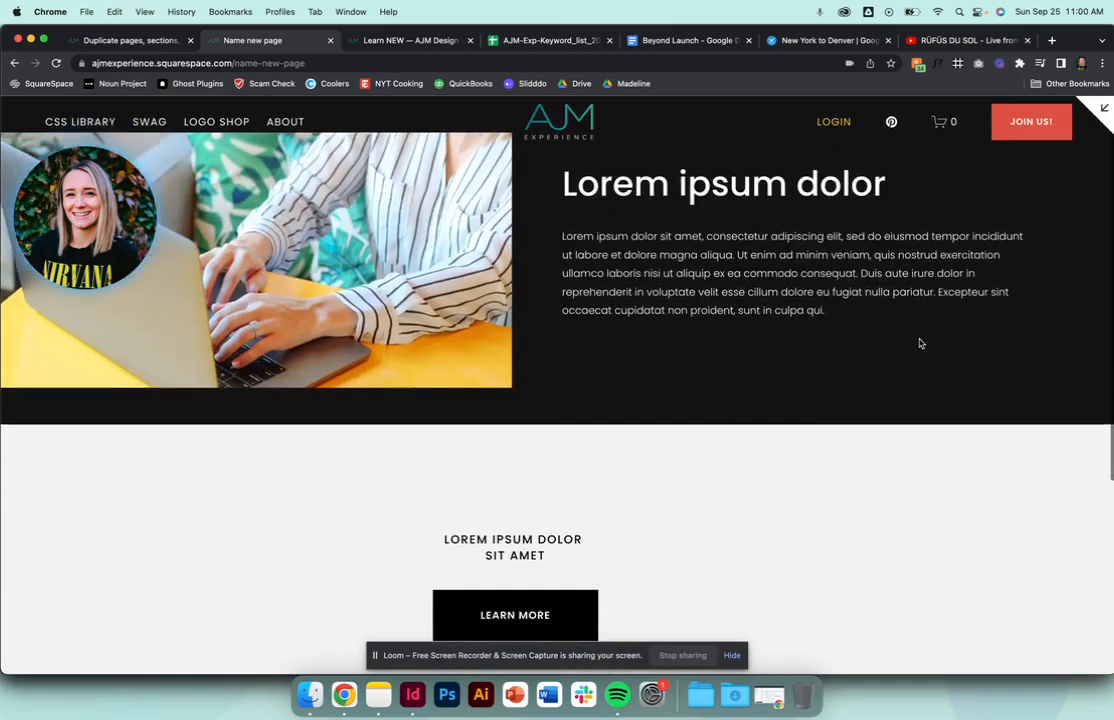
pyautogui.scroll(-3, 921, 344)
pyautogui.scroll(4, 921, 343)
pyautogui.click(1104, 110)
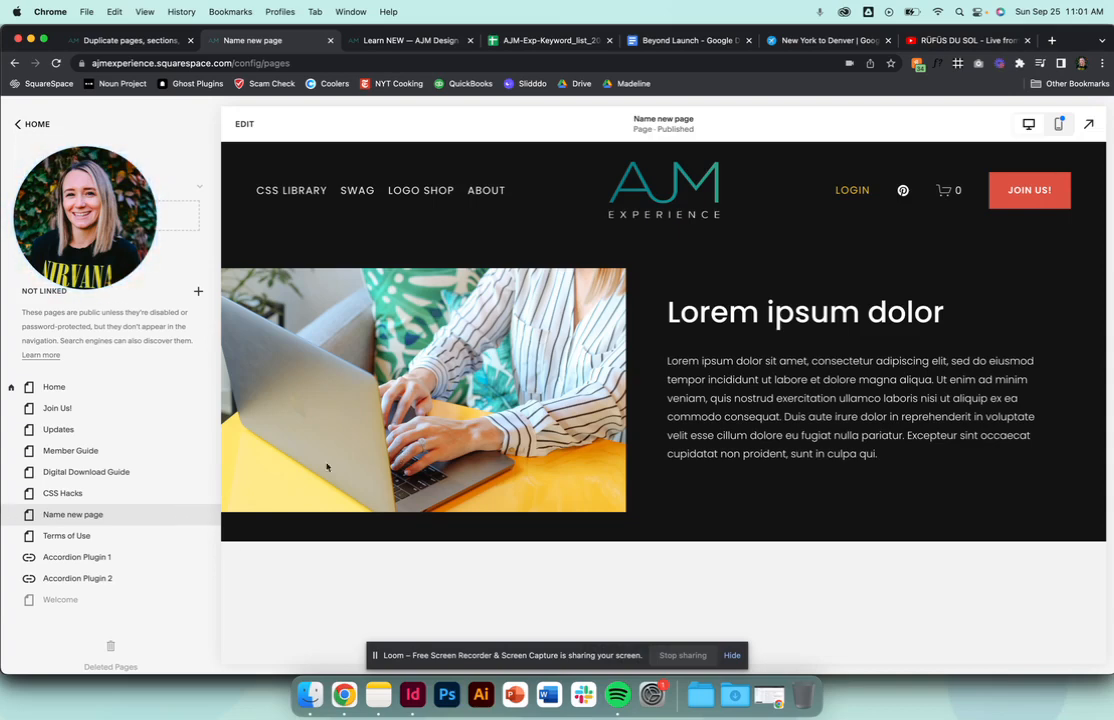
pyautogui.scroll(-5, 578, 330)
pyautogui.scroll(4, 578, 330)
pyautogui.scroll(2, 578, 330)
# Edit the page to duplicate the first laptop-image section and move the copy below the light gray section.
pyautogui.click(246, 125)
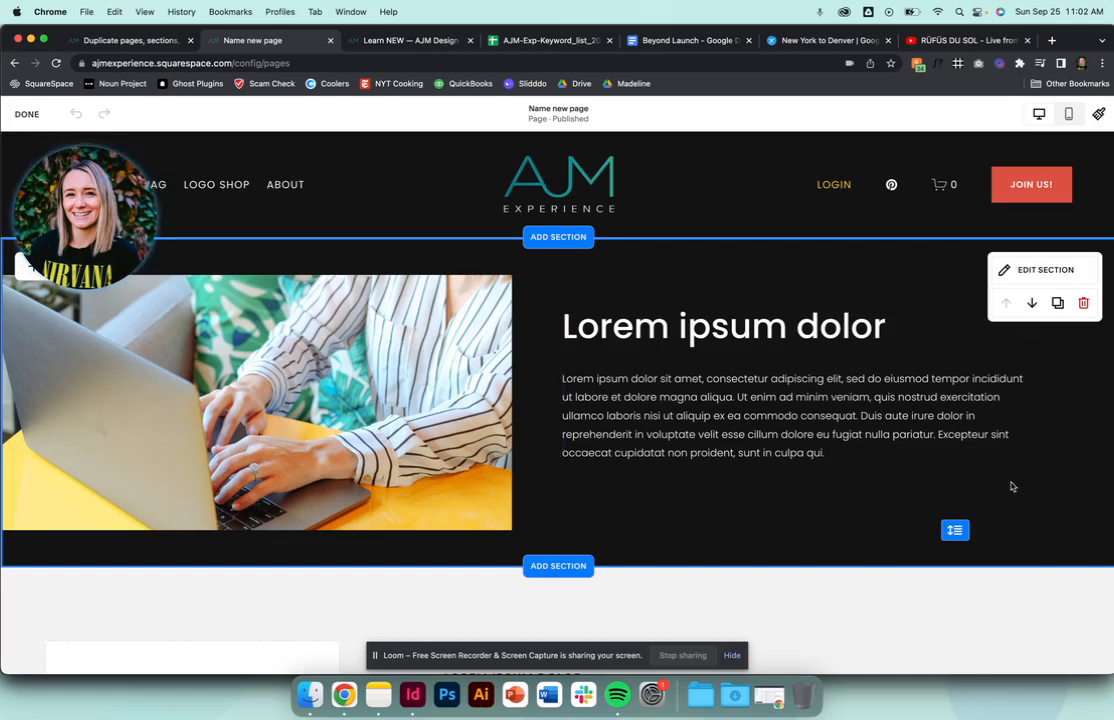
pyautogui.scroll(-2, 1012, 487)
pyautogui.scroll(2, 1012, 487)
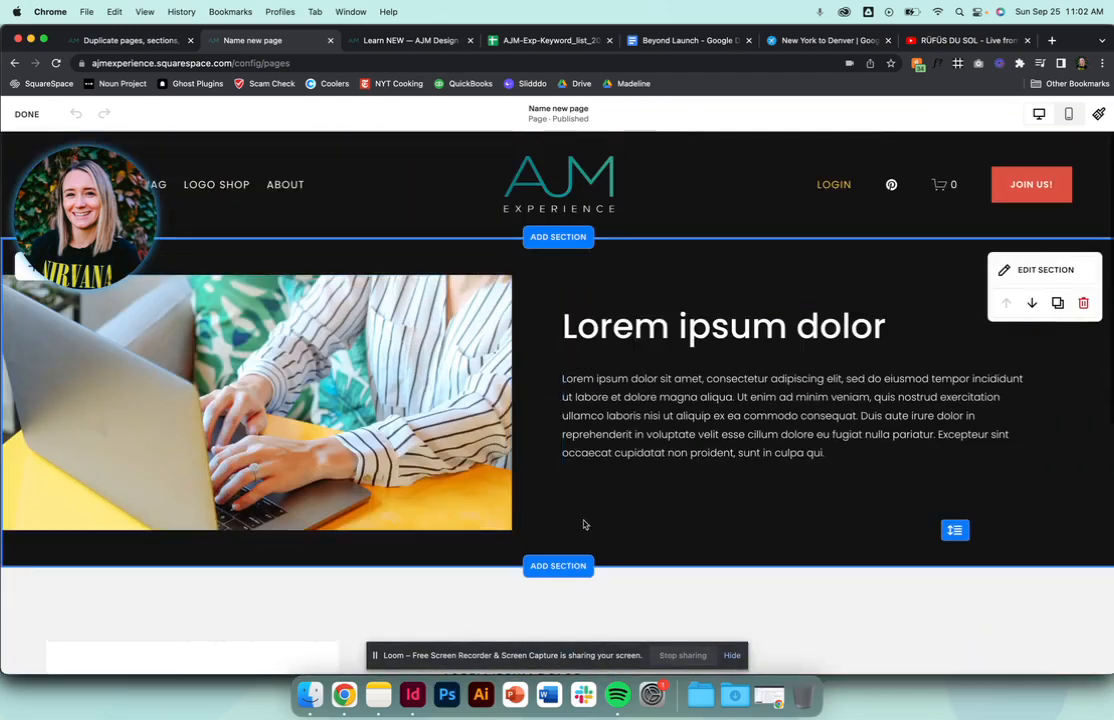
pyautogui.click(1058, 302)
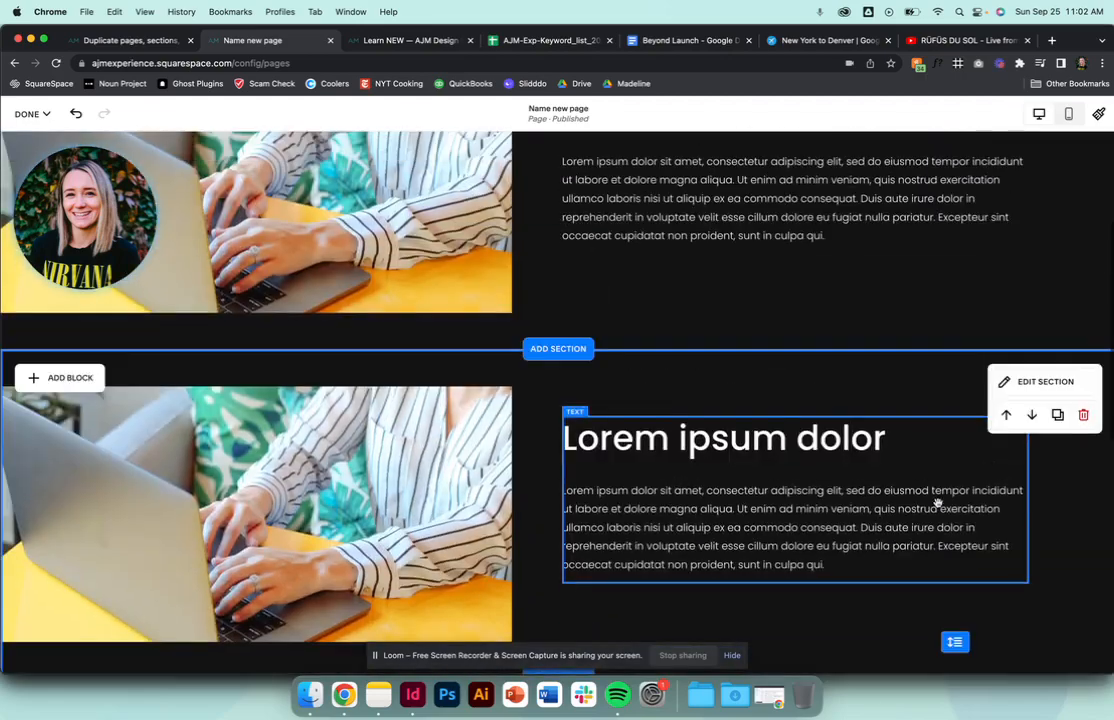
pyautogui.scroll(8, 1032, 417)
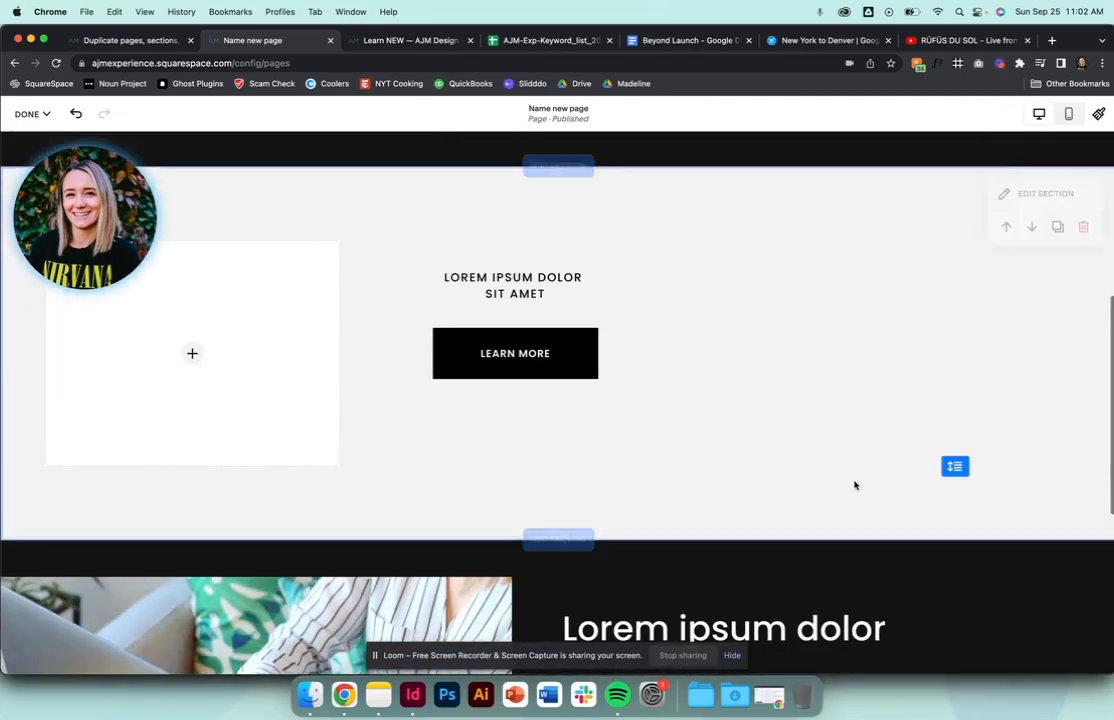
pyautogui.scroll(-4, 855, 485)
pyautogui.scroll(7, 855, 484)
pyautogui.scroll(-8, 802, 405)
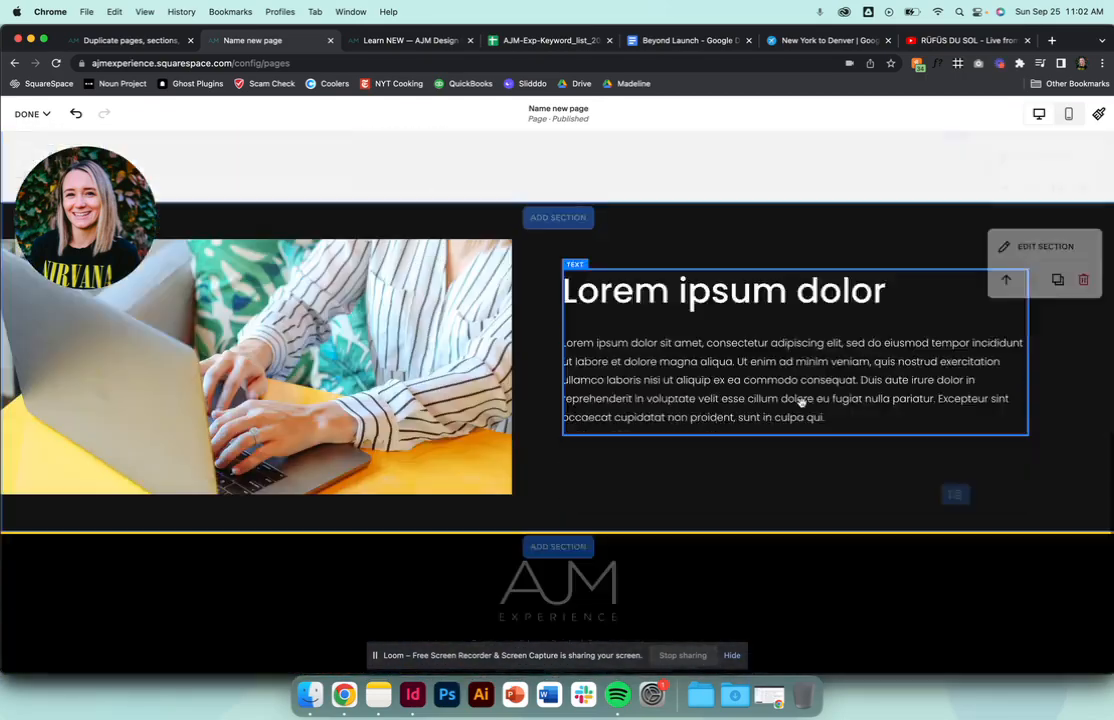
pyautogui.scroll(4, 803, 407)
pyautogui.scroll(4, 802, 407)
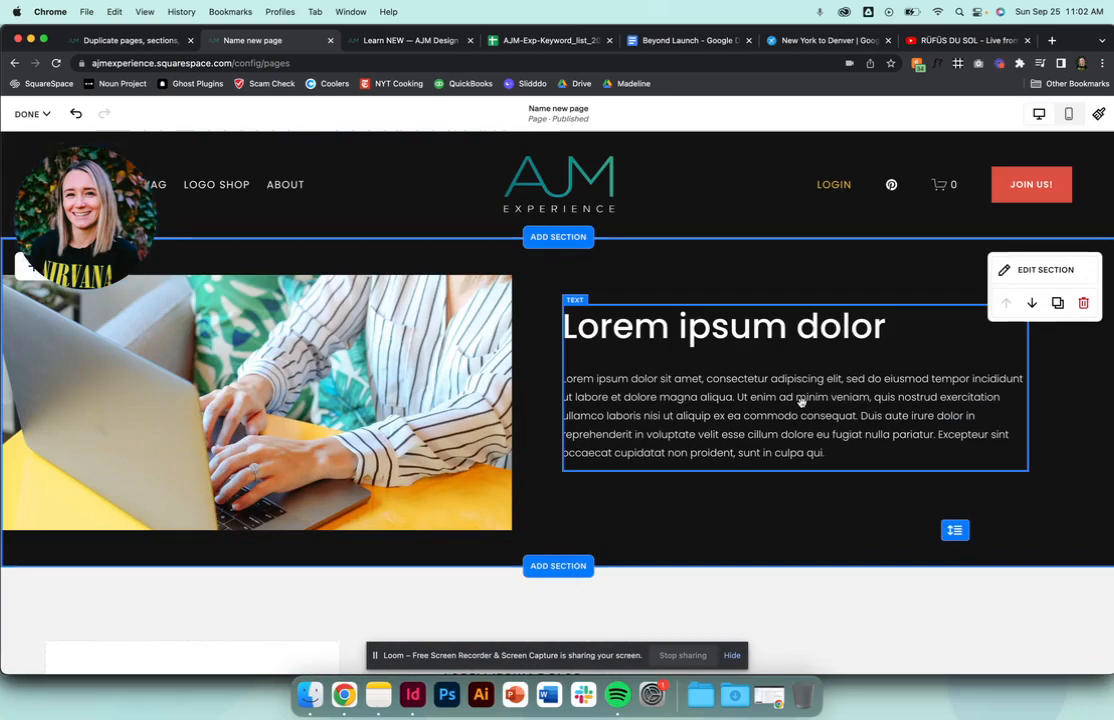
# Swap the copied section's text block and laptop image, aligning the text near the upper part of the section.
pyautogui.scroll(-7, 802, 402)
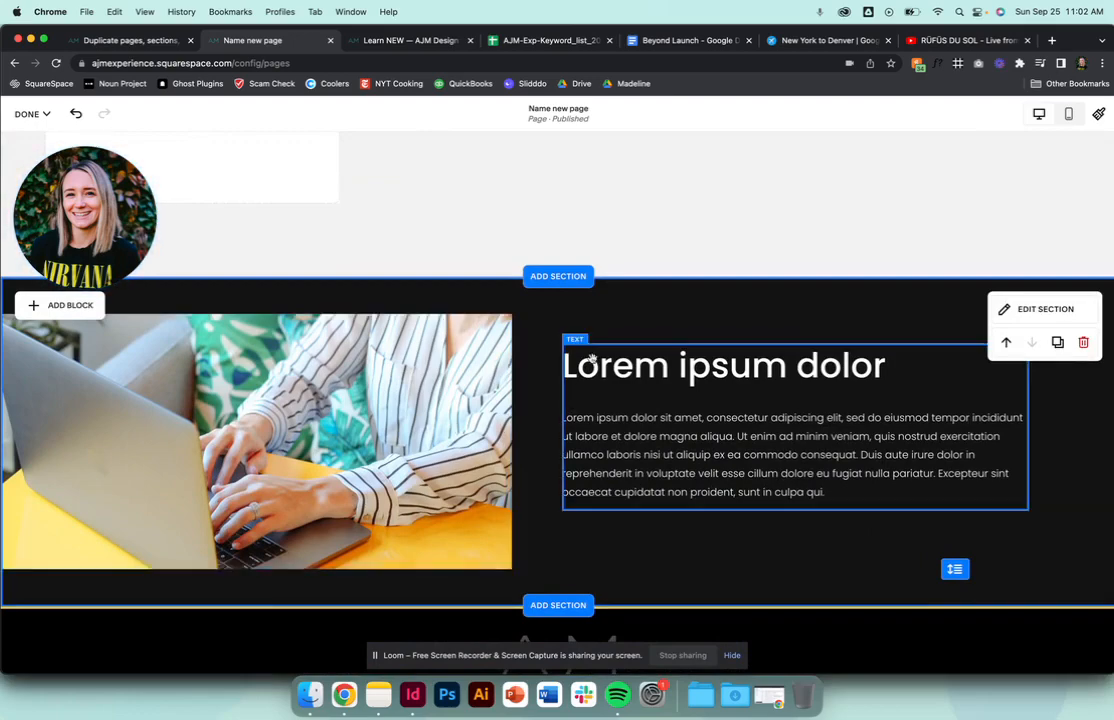
pyautogui.moveTo(602, 347); pyautogui.dragTo(84, 380)
pyautogui.moveTo(145, 325); pyautogui.dragTo(654, 321)
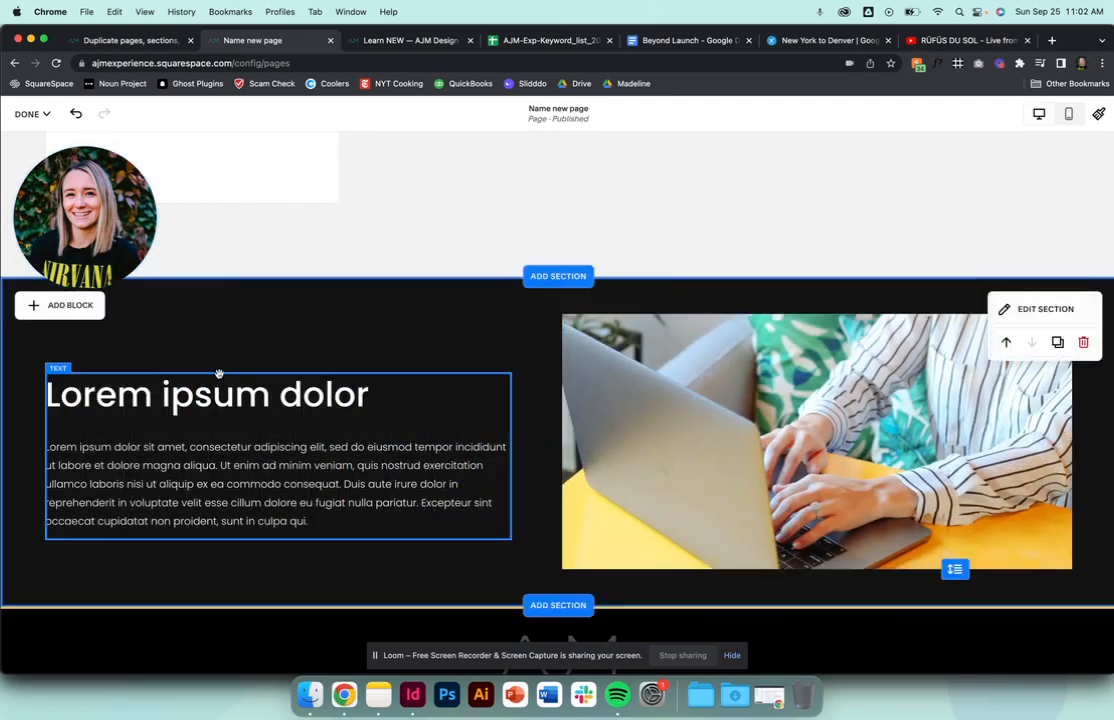
pyautogui.moveTo(221, 380); pyautogui.dragTo(221, 351)
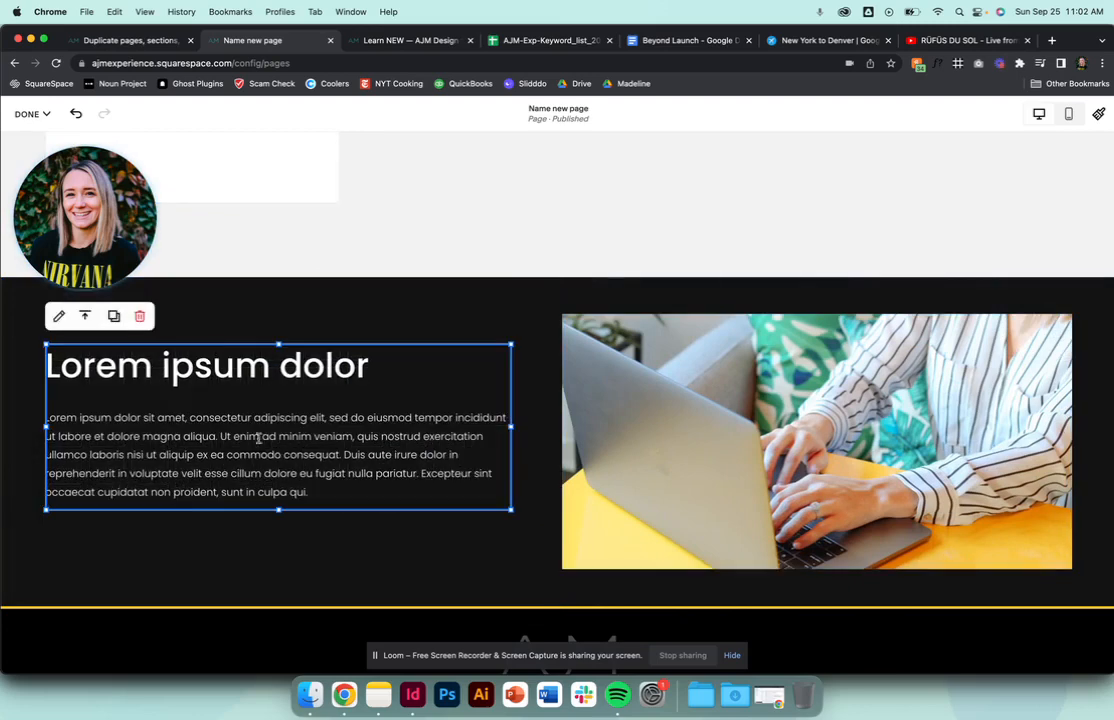
pyautogui.click(480, 568)
# Apply the Bright 1 color theme to the copied section and compare it with the original section.
pyautogui.click(1028, 308)
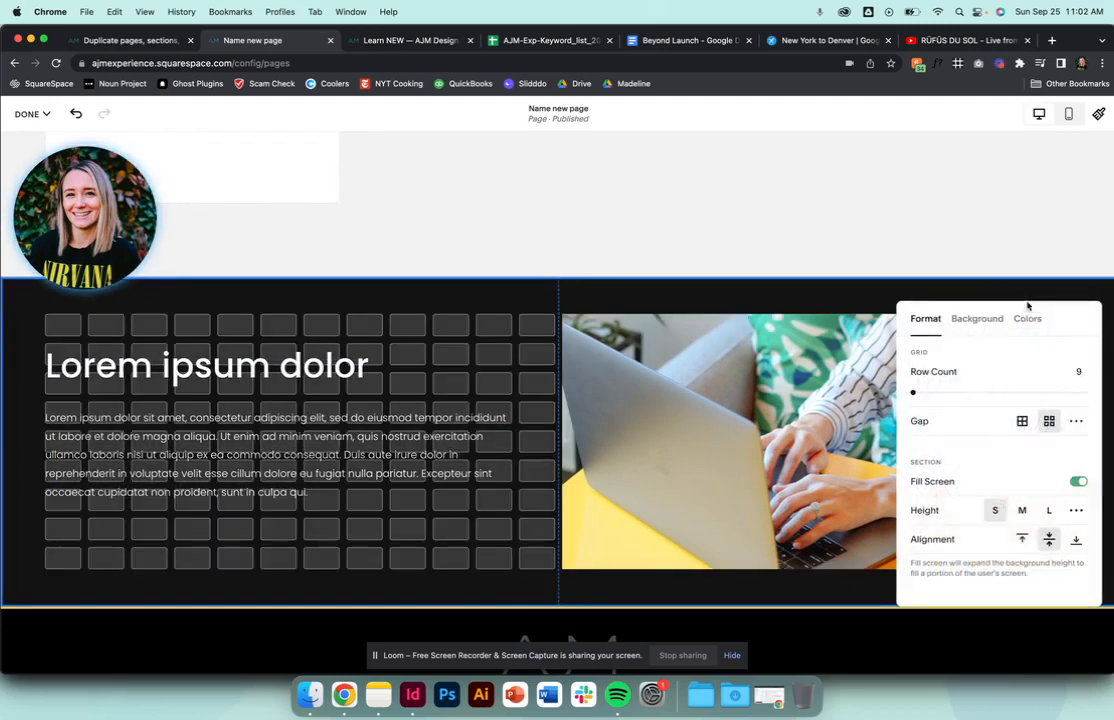
pyautogui.click(1026, 317)
pyautogui.scroll(-3, 973, 474)
pyautogui.click(973, 474)
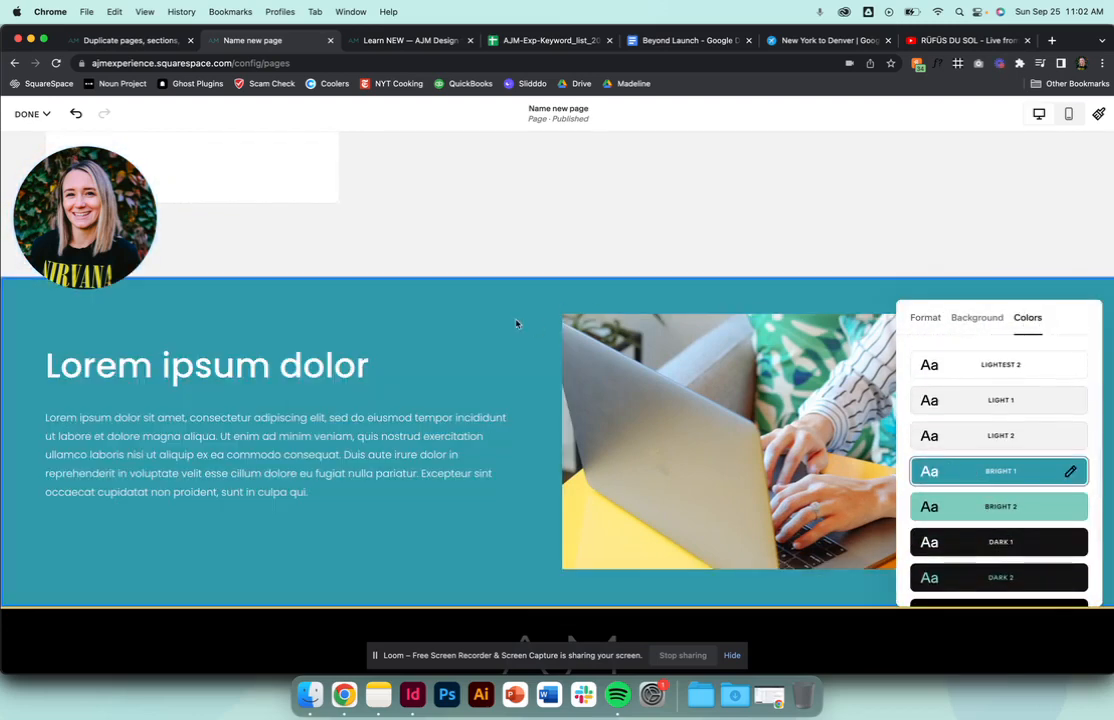
pyautogui.click(517, 323)
pyautogui.scroll(5, 781, 489)
pyautogui.scroll(-10, 782, 491)
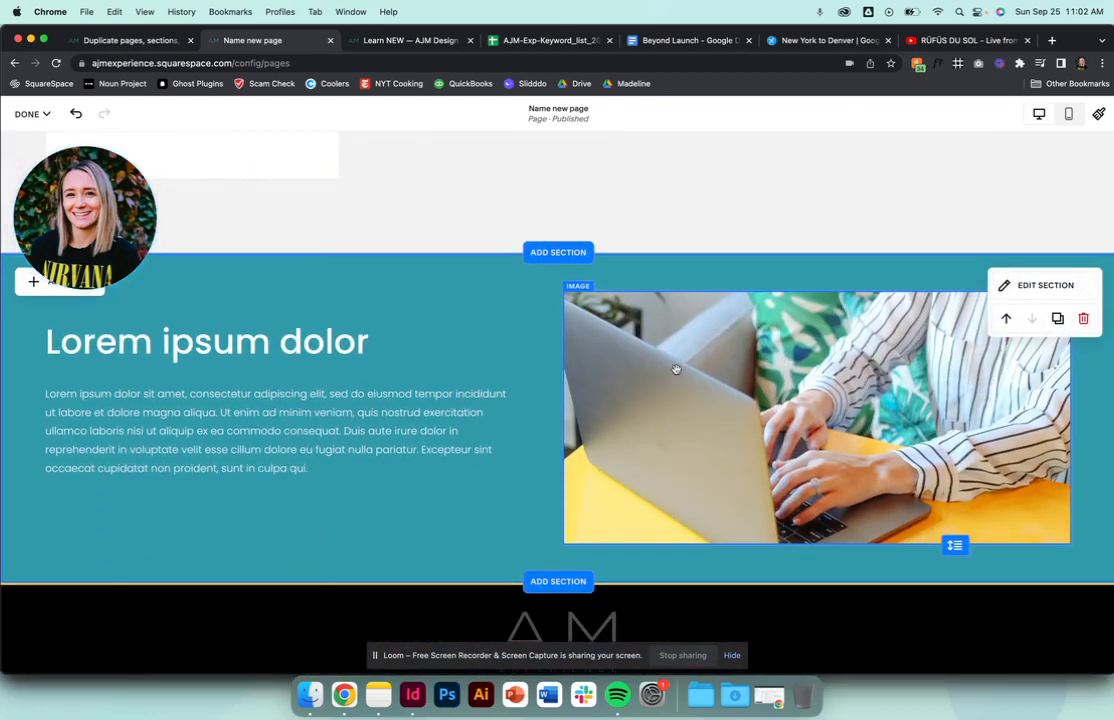
pyautogui.scroll(10, 676, 370)
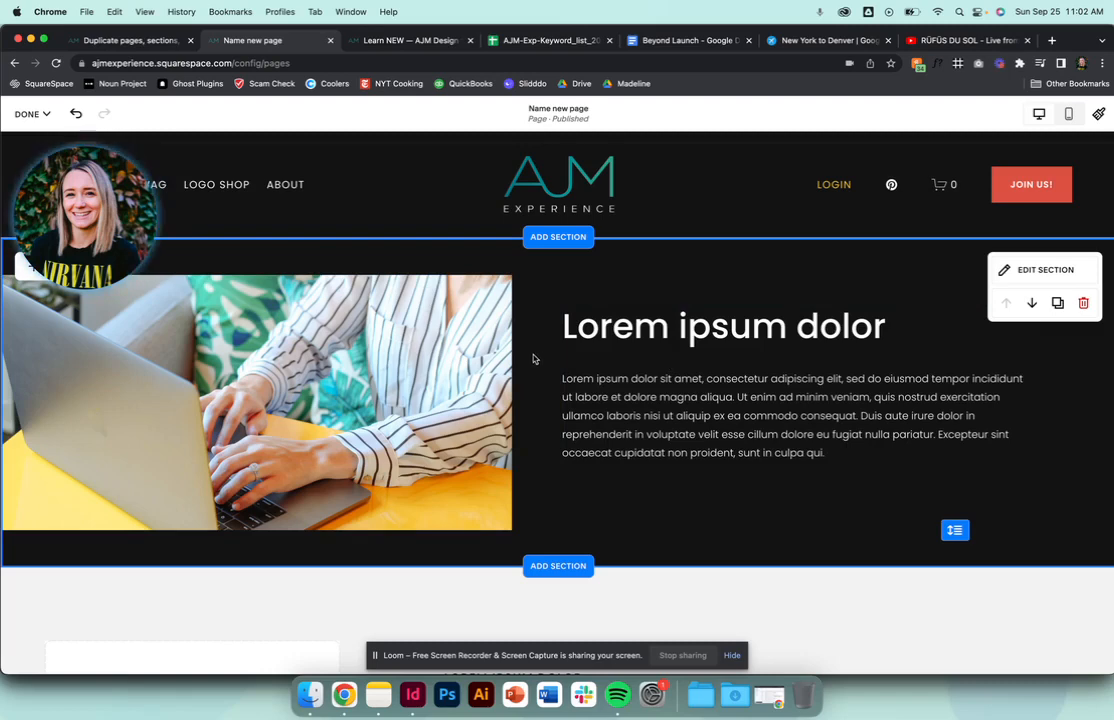
pyautogui.scroll(-10, 659, 433)
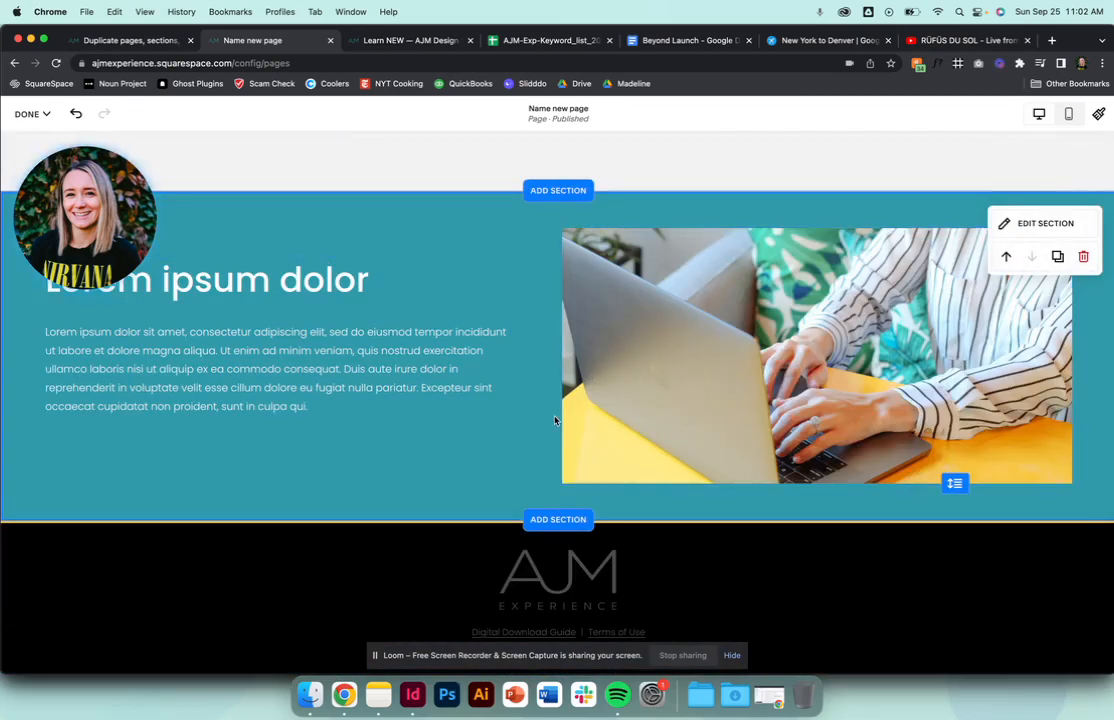
# Duplicate the empty image block in the light gray section.
pyautogui.scroll(3, 555, 421)
pyautogui.scroll(3, 555, 421)
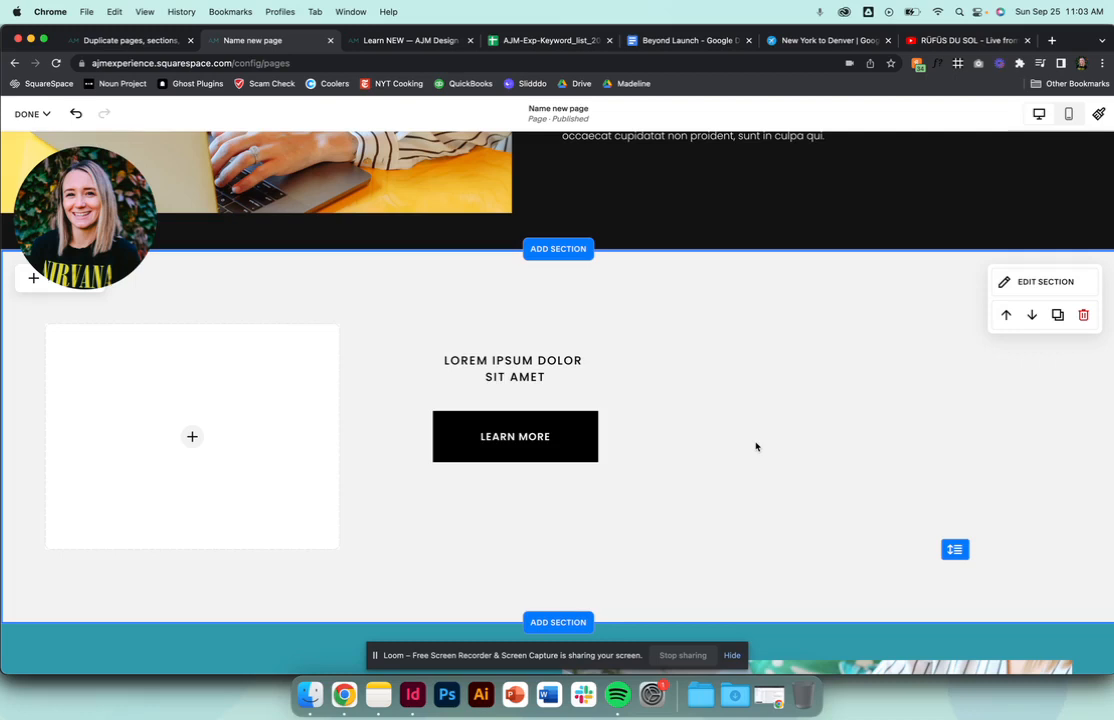
pyautogui.click(217, 344)
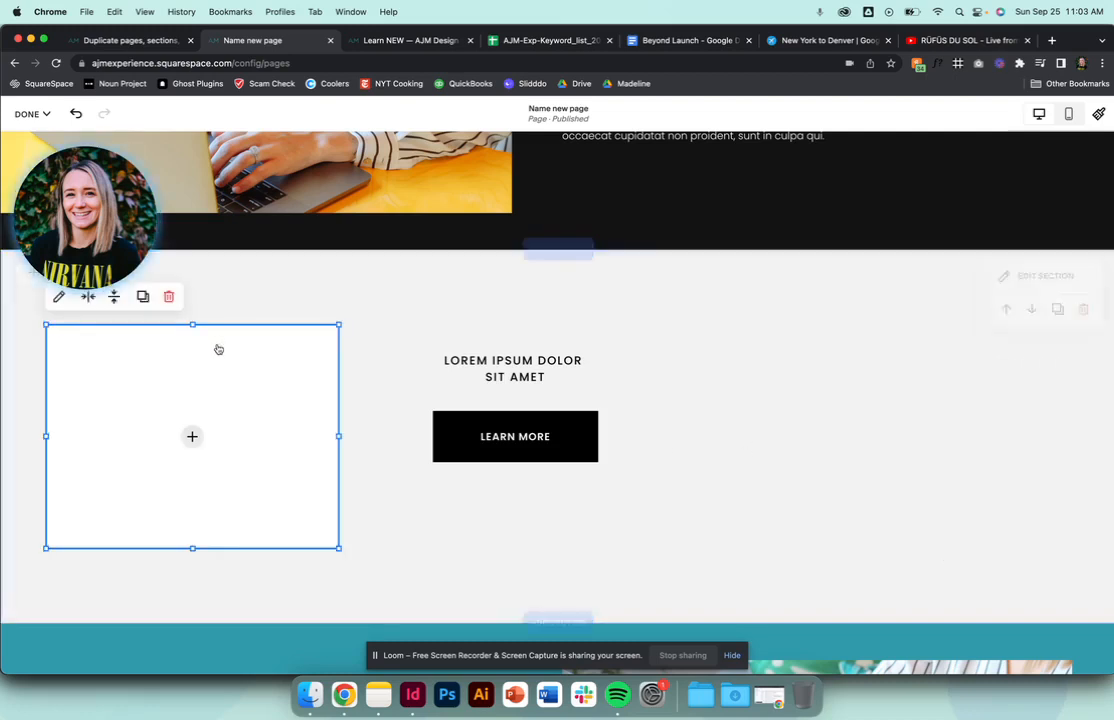
pyautogui.scroll(1, 216, 344)
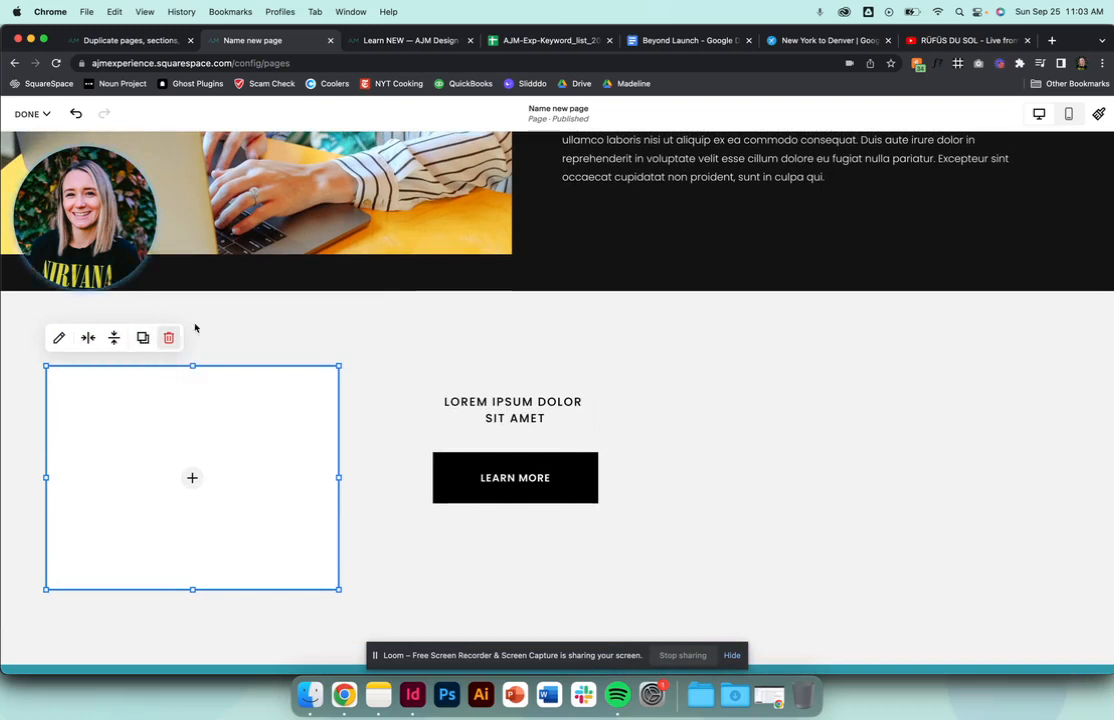
pyautogui.click(268, 328)
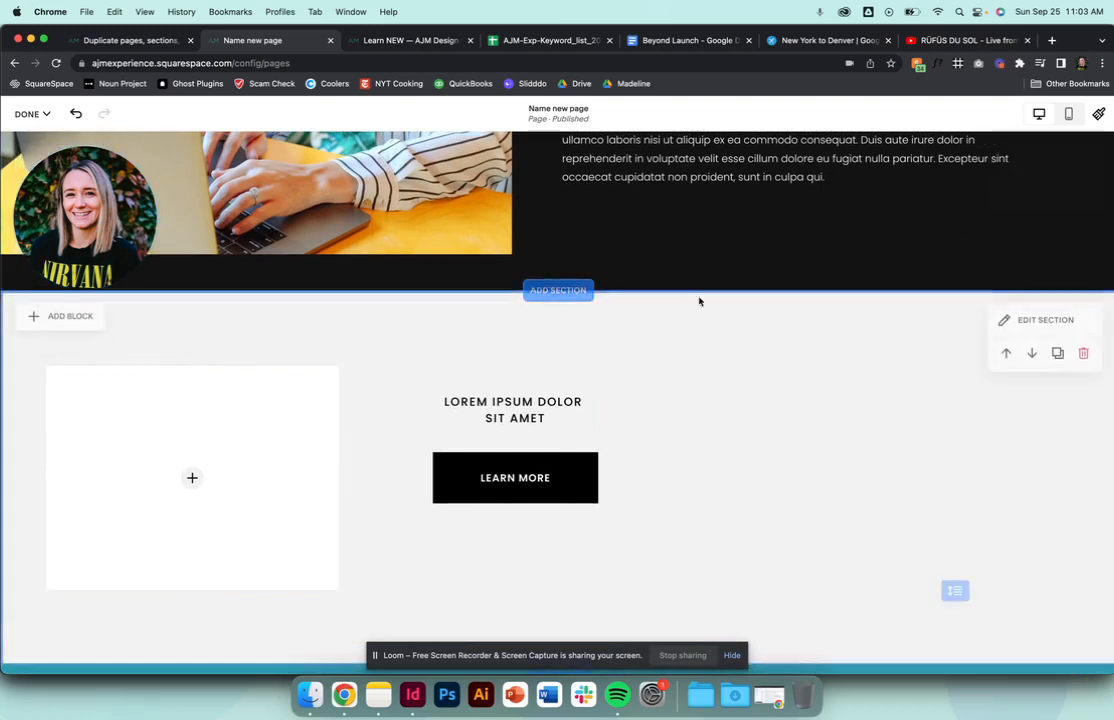
pyautogui.click(153, 389)
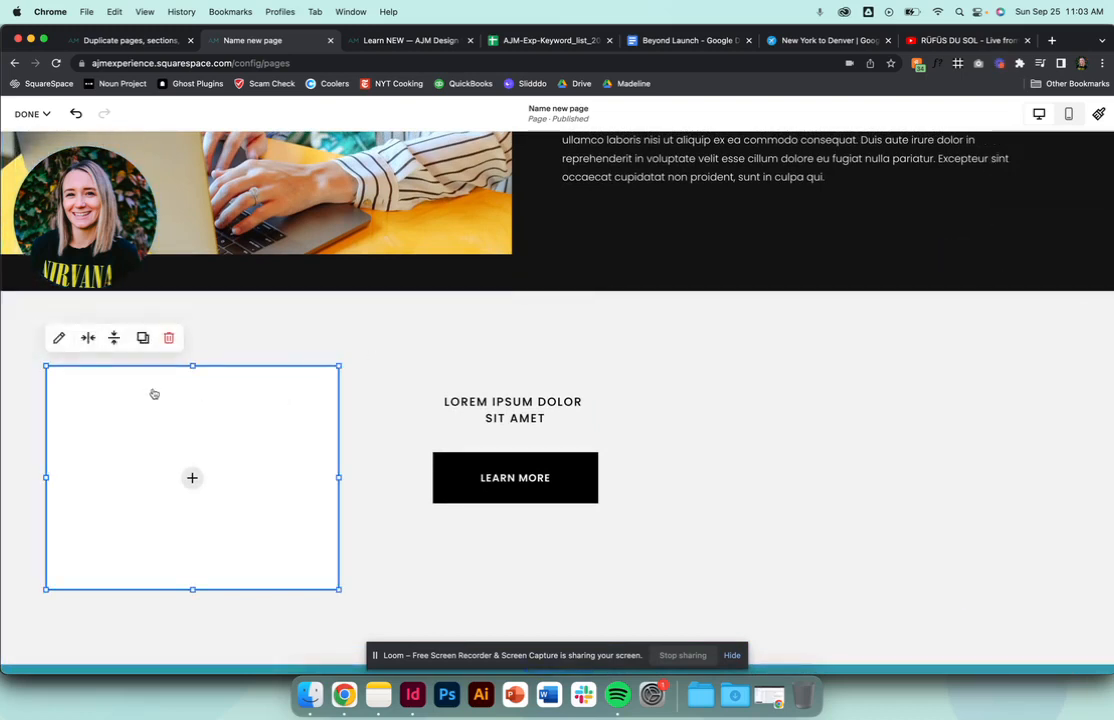
pyautogui.click(145, 342)
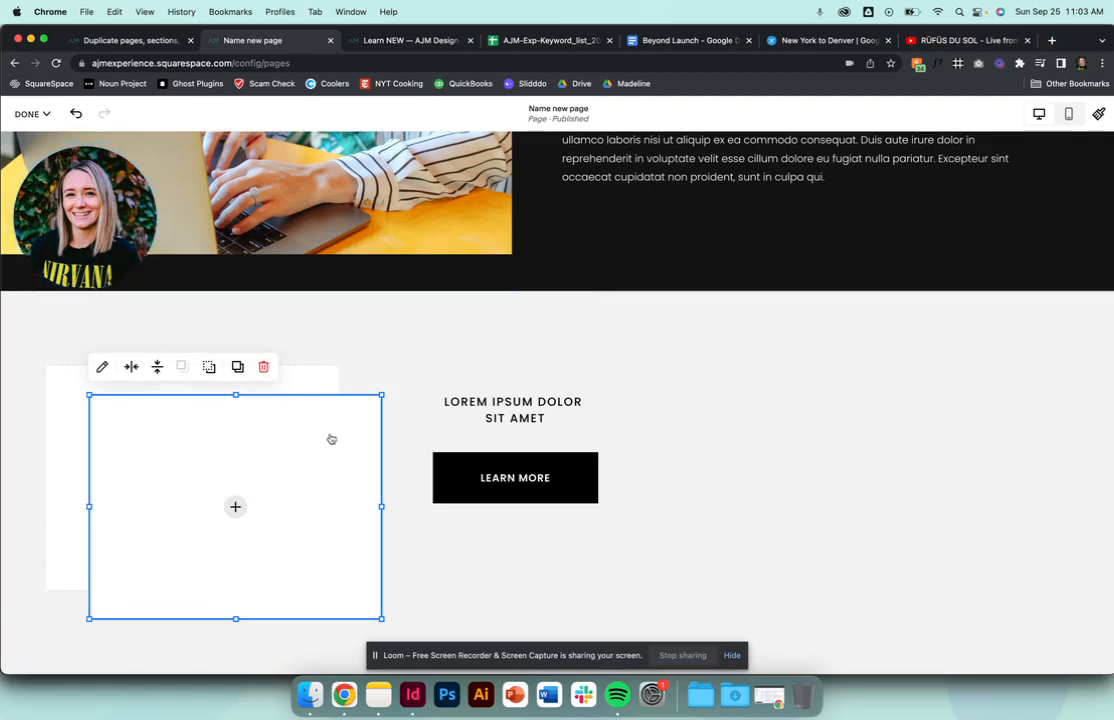
# Move the duplicated empty image block away from the original in the light gray section and delete the copy.
pyautogui.moveTo(331, 439); pyautogui.dragTo(631, 403)
pyautogui.click(566, 337)
pyautogui.click(632, 425)
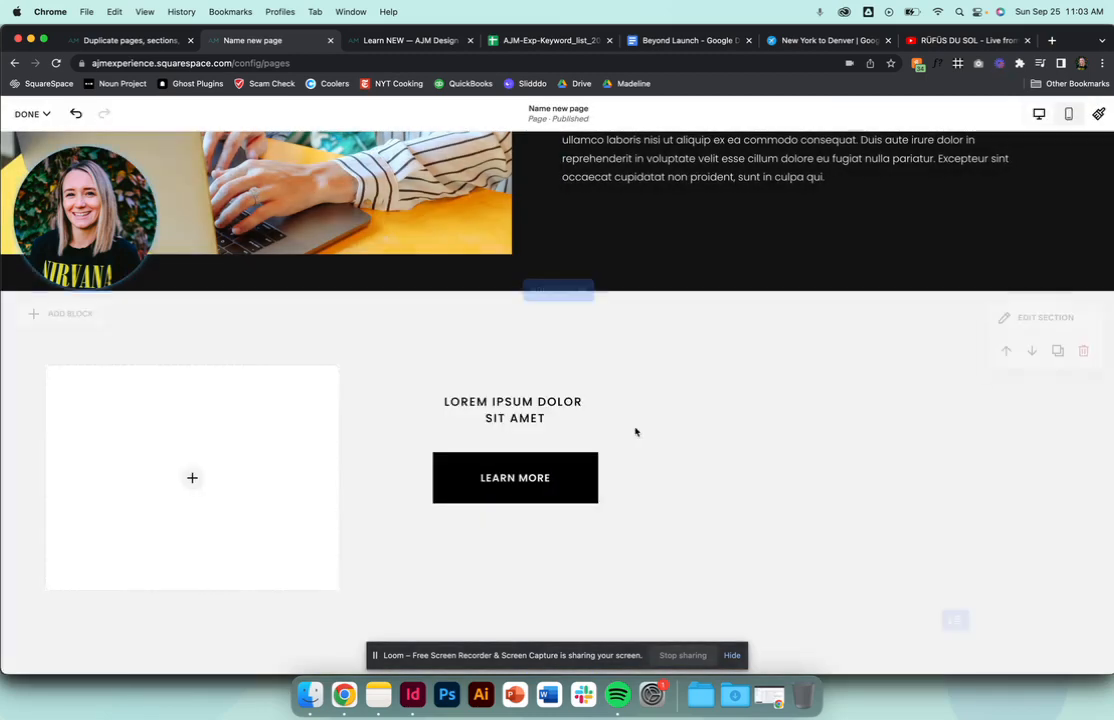
# Align the LOREM IPSUM DOLOR SIT AMET text vertically to the middle of its block in the light gray section.
pyautogui.moveTo(370, 350); pyautogui.dragTo(672, 540)
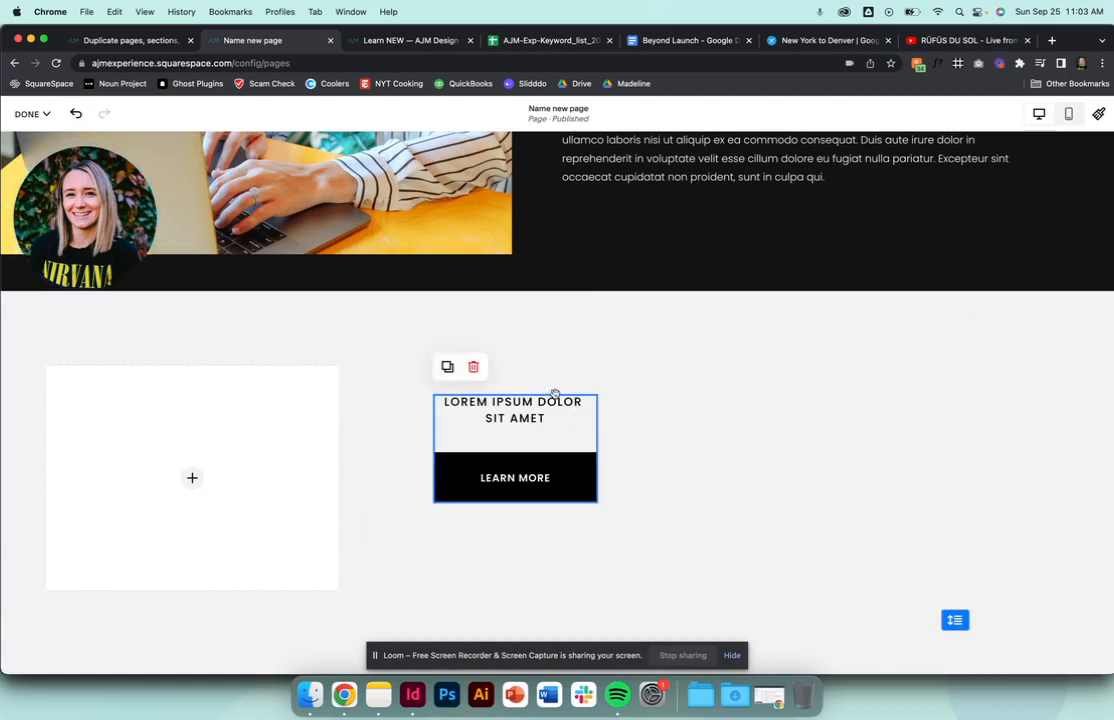
pyautogui.click(650, 401)
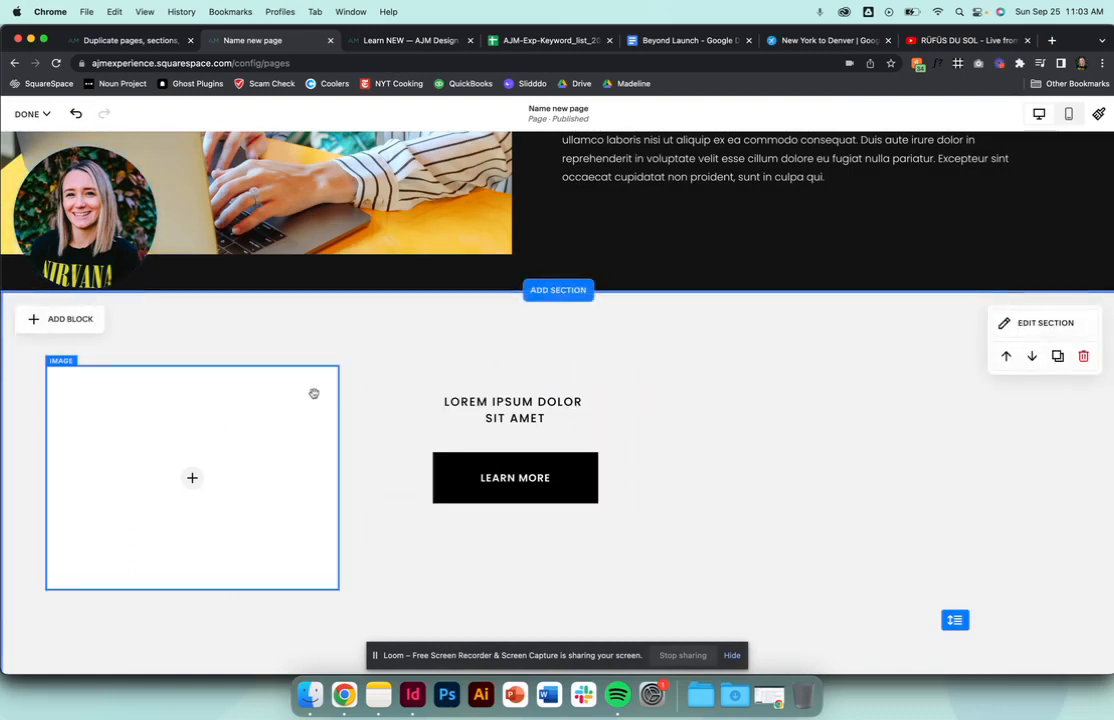
pyautogui.click(472, 397)
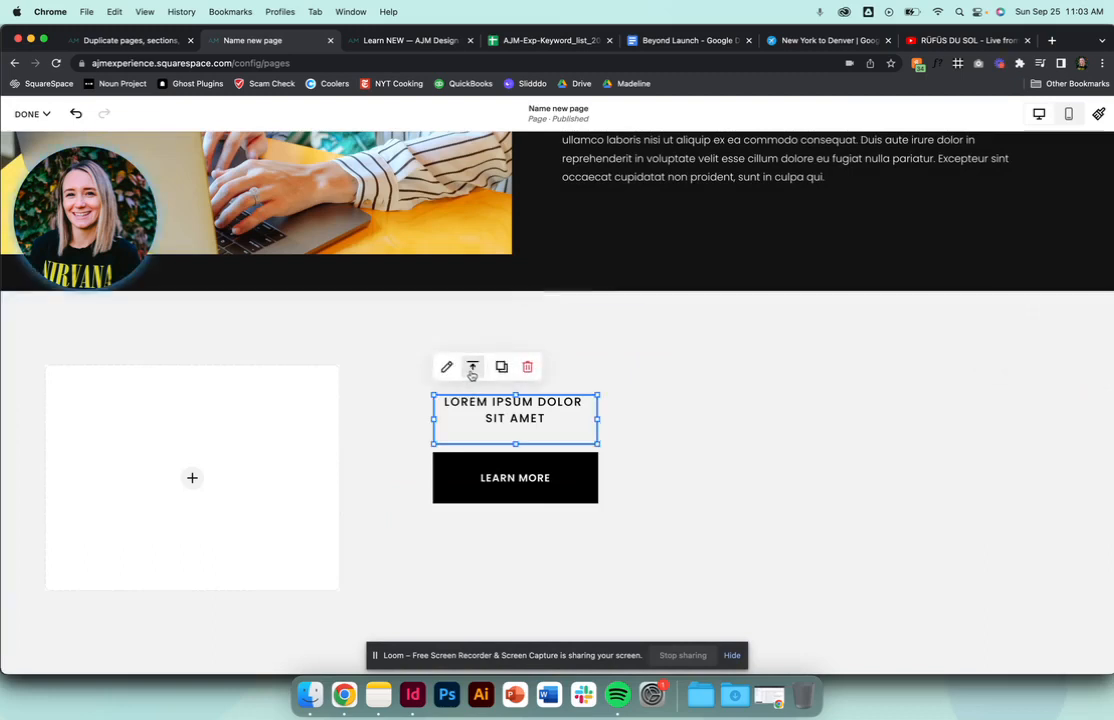
pyautogui.click(472, 369)
pyautogui.click(472, 397)
pyautogui.click(396, 424)
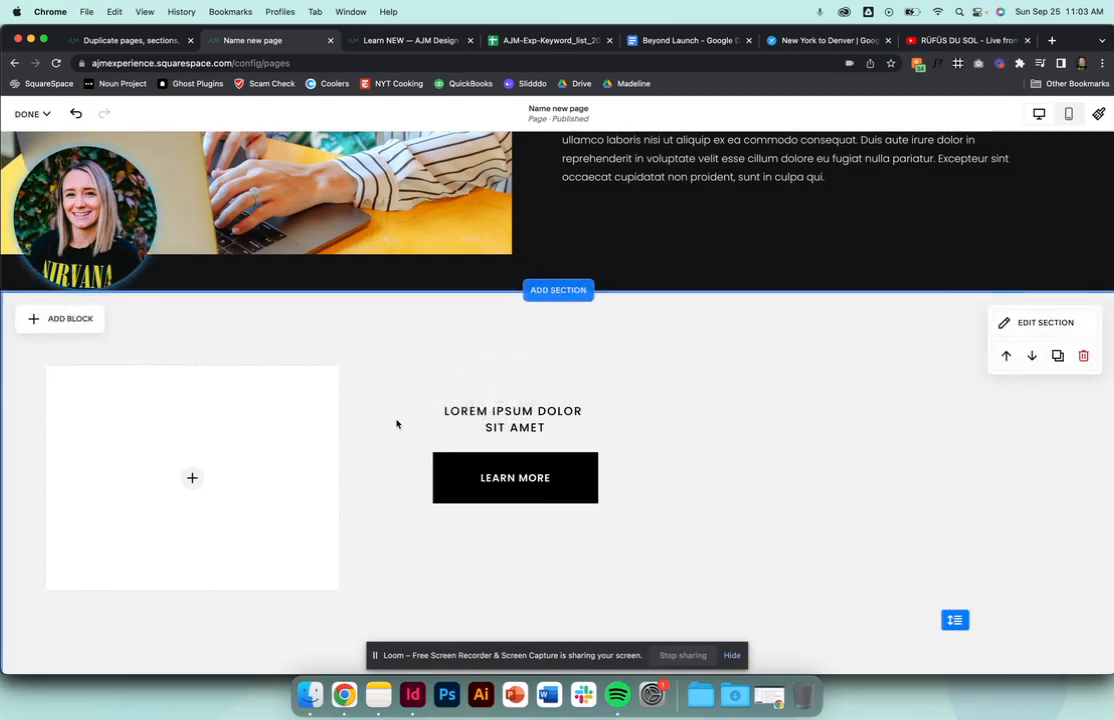
# Give the LEARN MORE button in the light gray section the Secondary style and set its size to Fit.
pyautogui.click(468, 459)
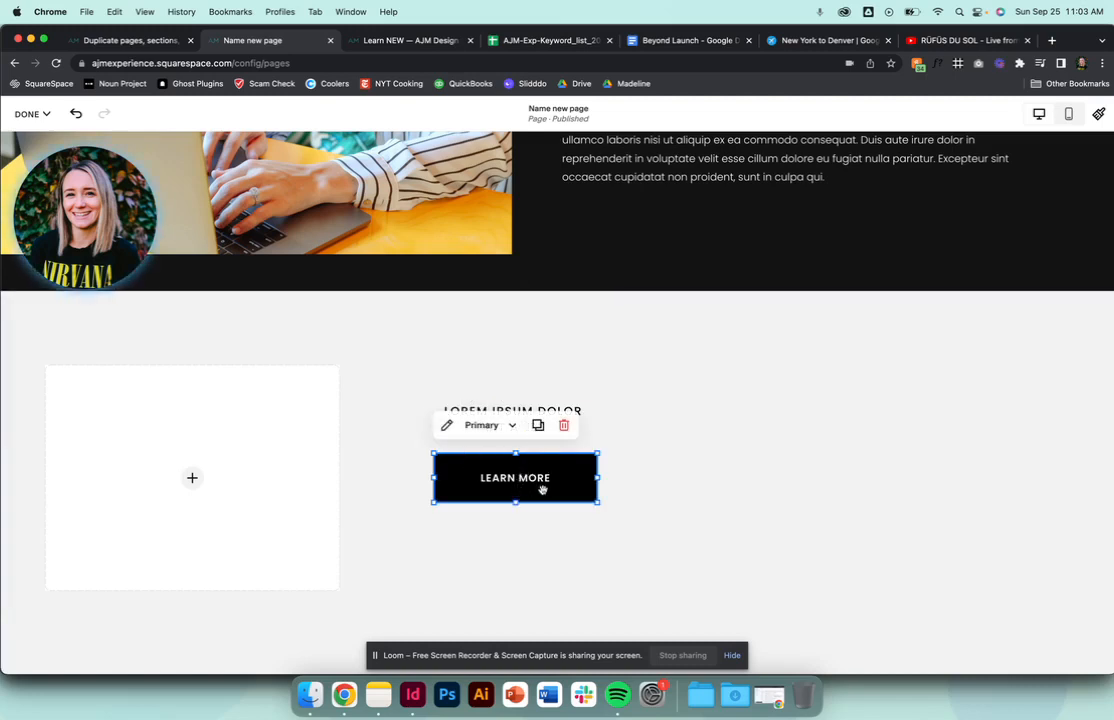
pyautogui.click(490, 426)
pyautogui.click(500, 497)
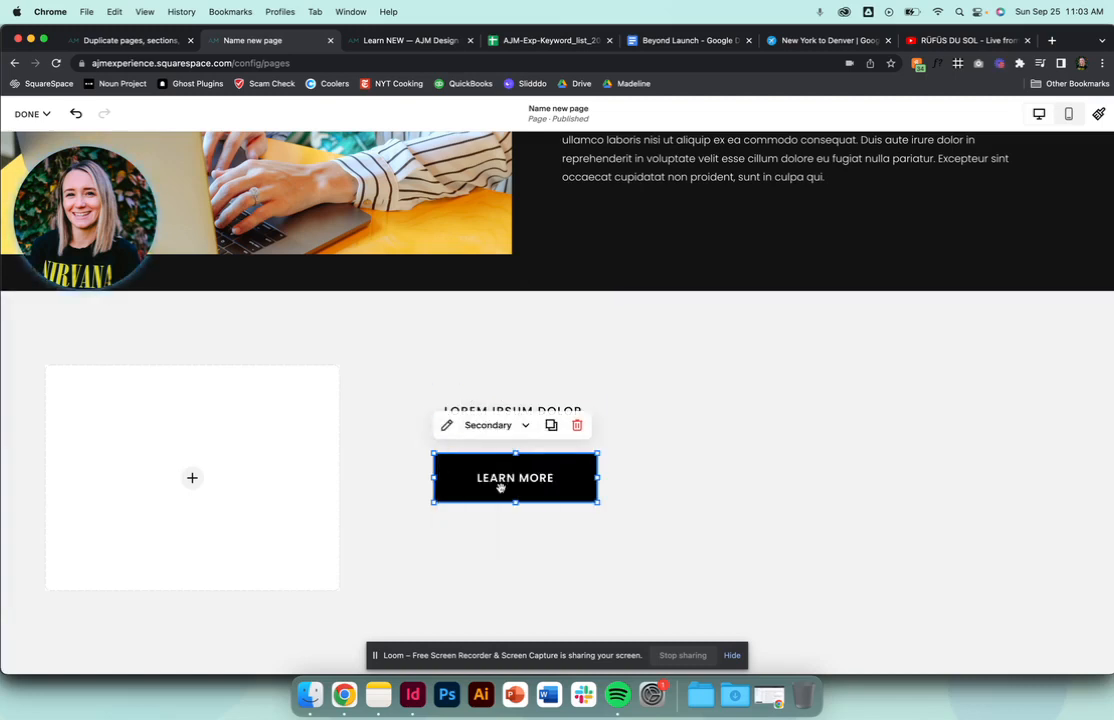
pyautogui.click(526, 431)
pyautogui.click(527, 431)
pyautogui.click(473, 478)
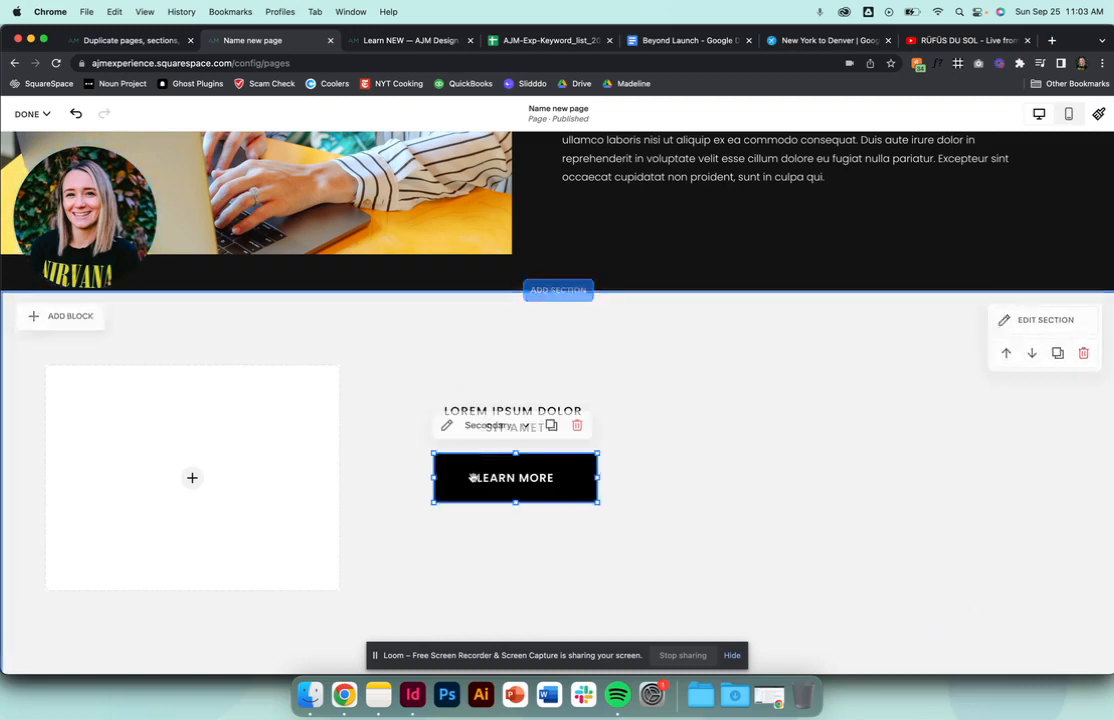
pyautogui.click(447, 425)
pyautogui.click(688, 375)
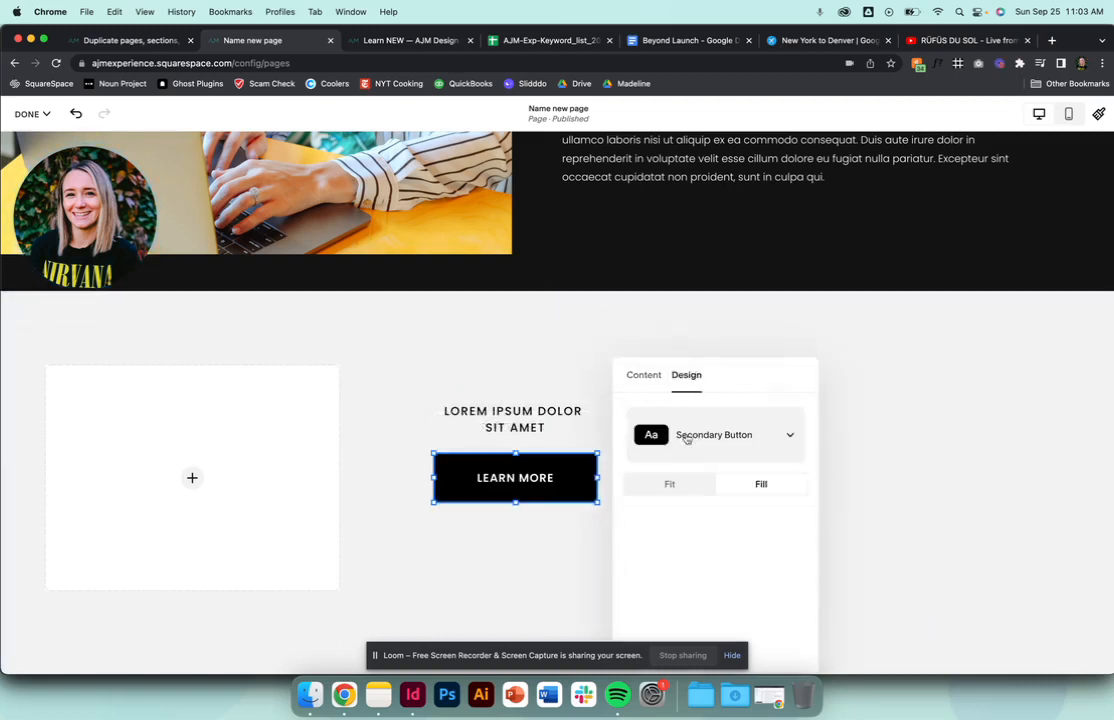
pyautogui.click(552, 544)
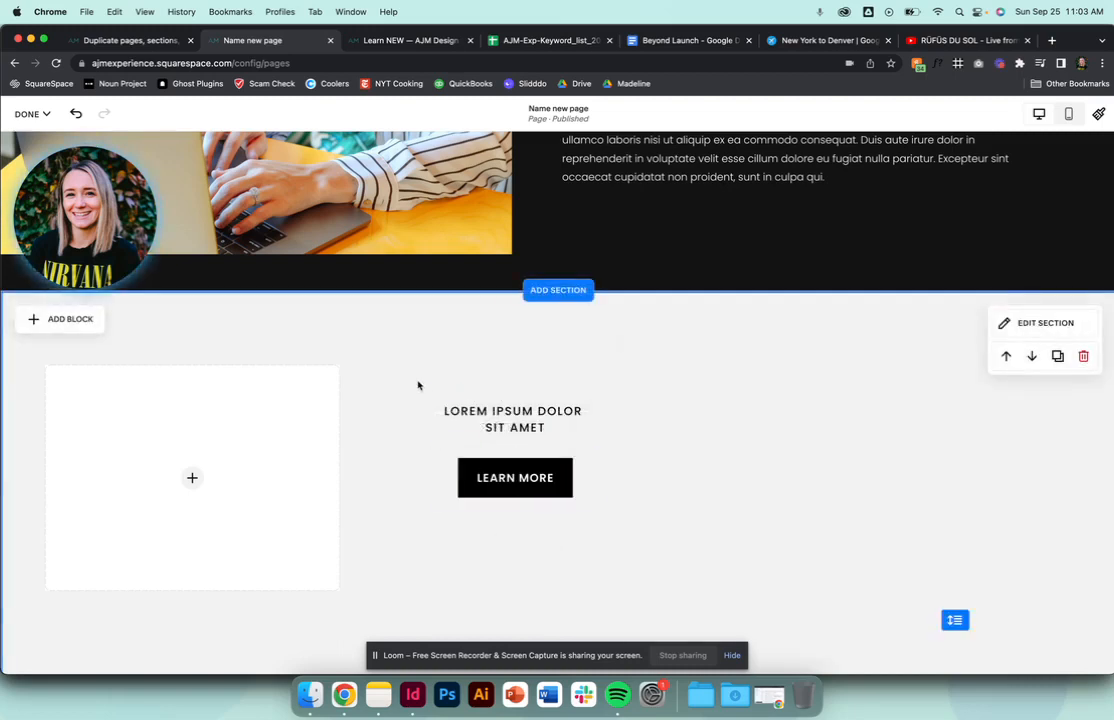
# Move the heading text and LEARN MORE button together onto the empty image block, narrowing the image block to center them.
pyautogui.click(537, 425)
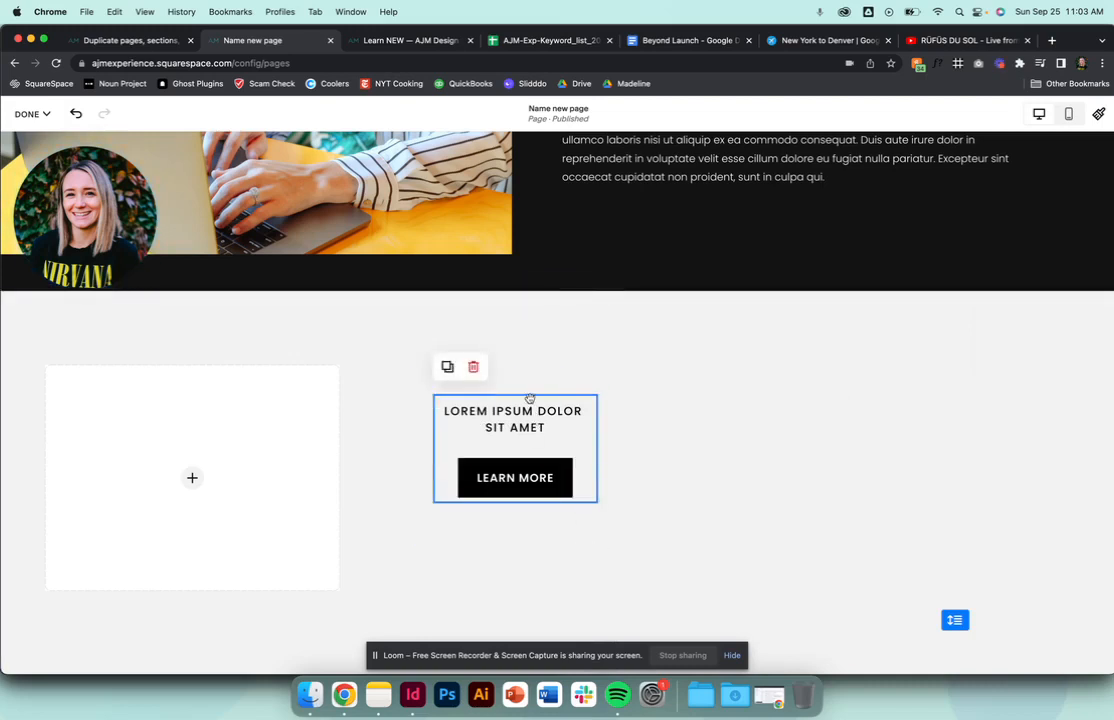
pyautogui.moveTo(530, 398); pyautogui.dragTo(214, 433)
pyautogui.click(327, 450)
pyautogui.moveTo(338, 479); pyautogui.dragTo(300, 479)
pyautogui.click(387, 487)
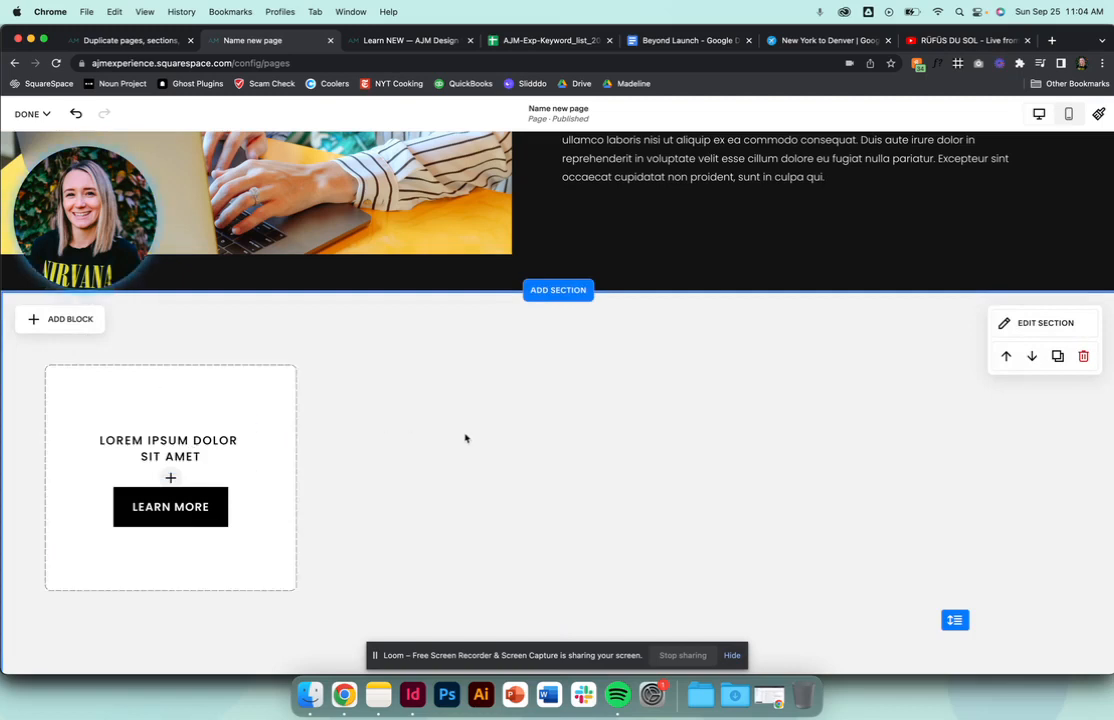
# Shorten the light gray section by trimming the empty space below the image block.
pyautogui.scroll(-1, 465, 438)
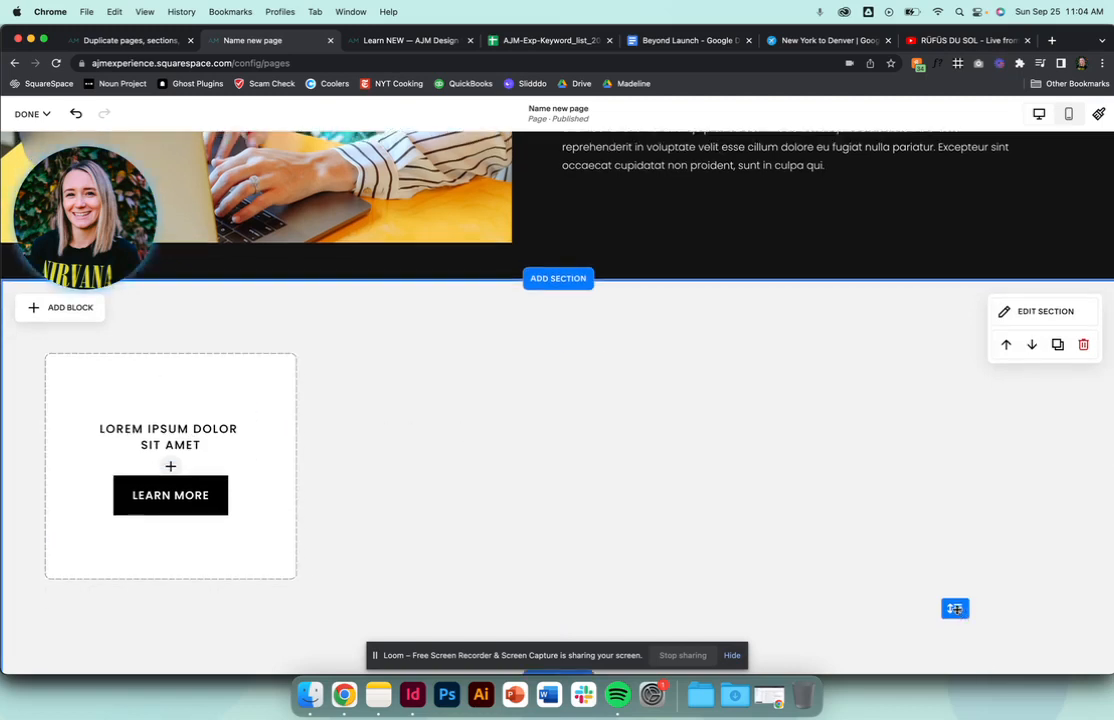
pyautogui.moveTo(955, 607); pyautogui.dragTo(955, 581)
pyautogui.scroll(3, 430, 442)
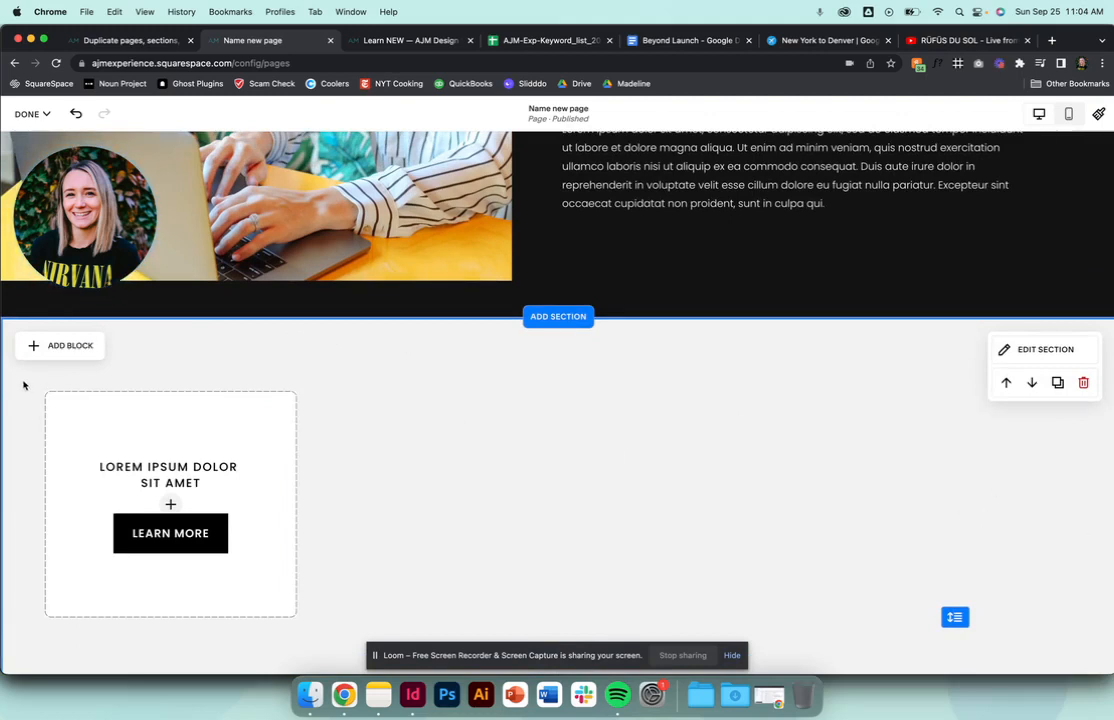
# Duplicate the image, text and button blocks as a group and place the copy beside the original as a second column.
pyautogui.moveTo(24, 382); pyautogui.dragTo(328, 652)
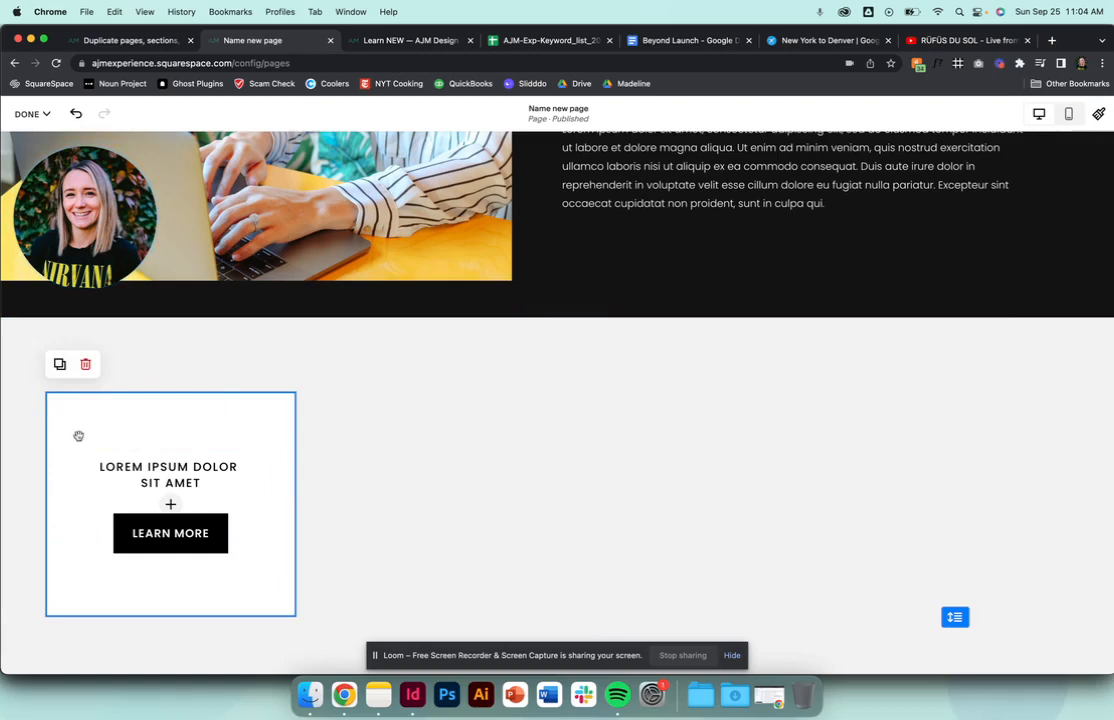
pyautogui.click(59, 364)
pyautogui.moveTo(189, 447); pyautogui.dragTo(447, 420)
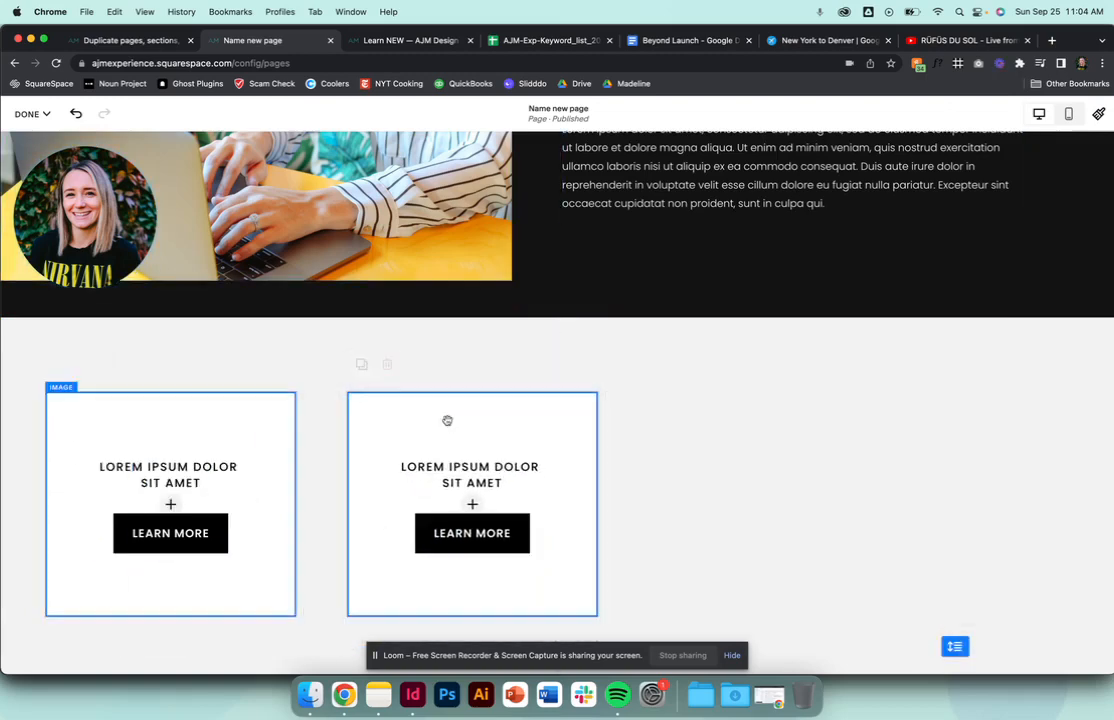
pyautogui.click(712, 437)
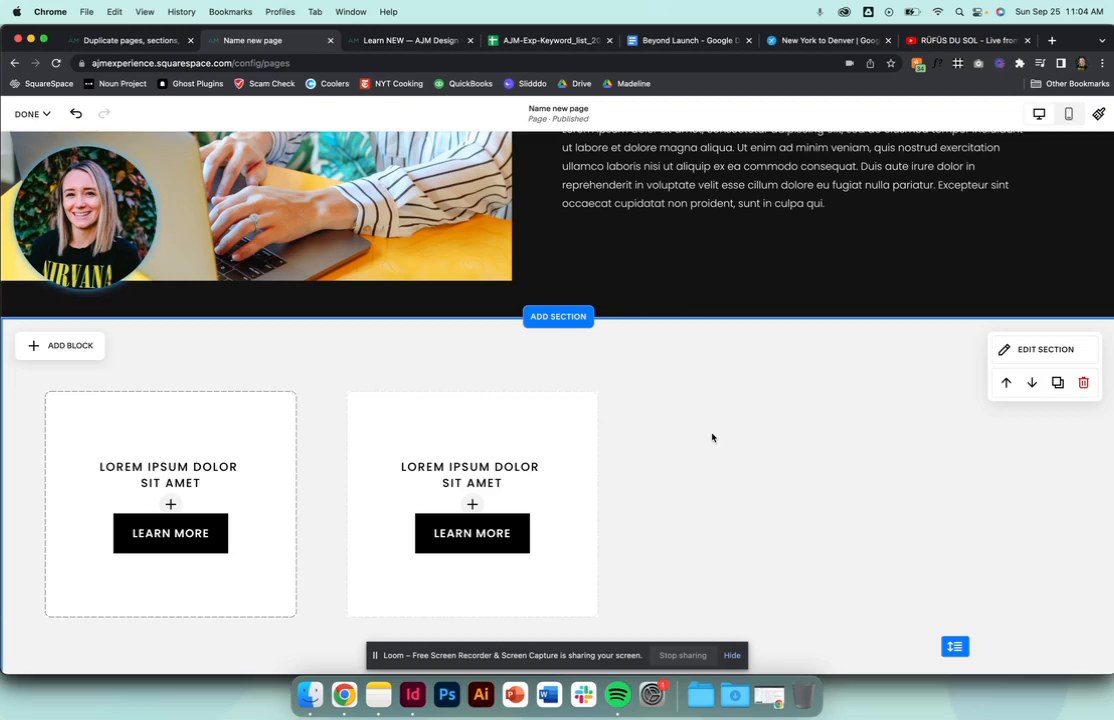
# Duplicate the second group of image, text and button blocks and place the copy beside it as a third column.
pyautogui.click(430, 470)
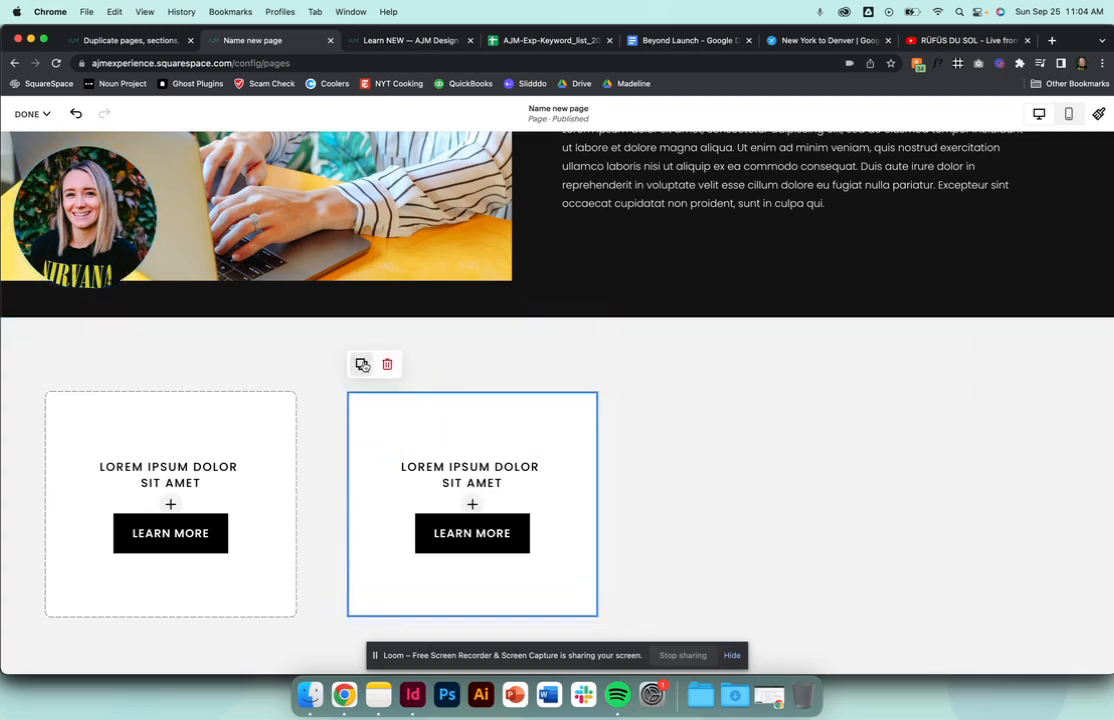
pyautogui.click(361, 364)
pyautogui.moveTo(433, 445); pyautogui.dragTo(694, 405)
pyautogui.click(758, 365)
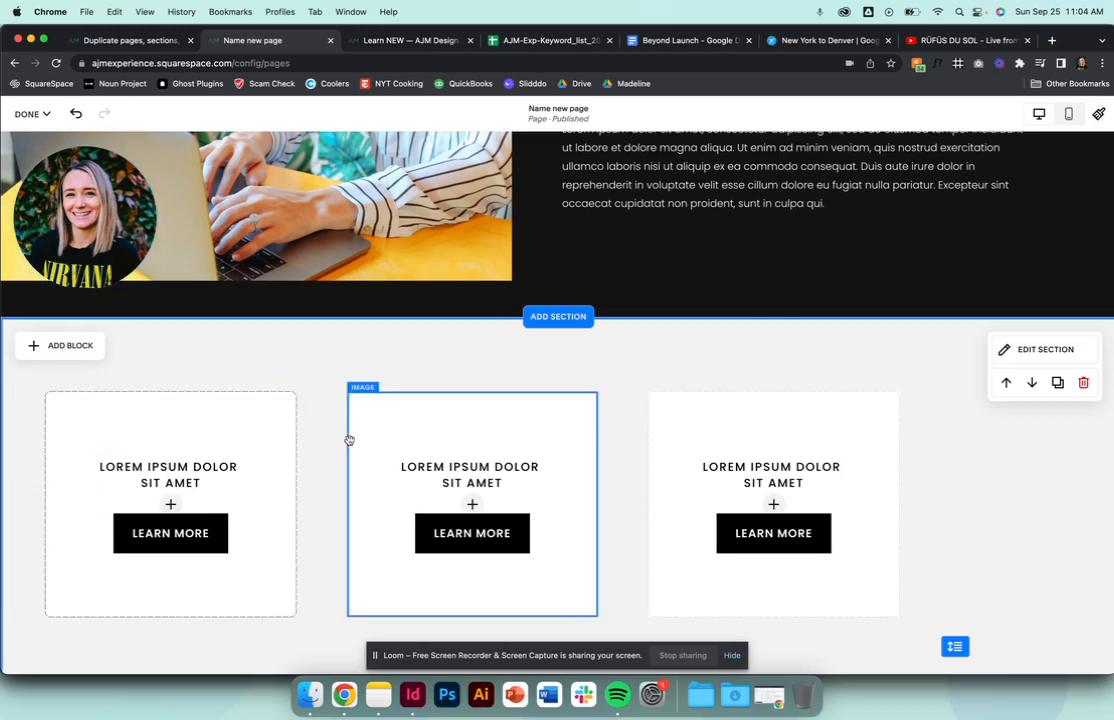
# Save the page changes.
pyautogui.scroll(5, 331, 450)
pyautogui.click(30, 113)
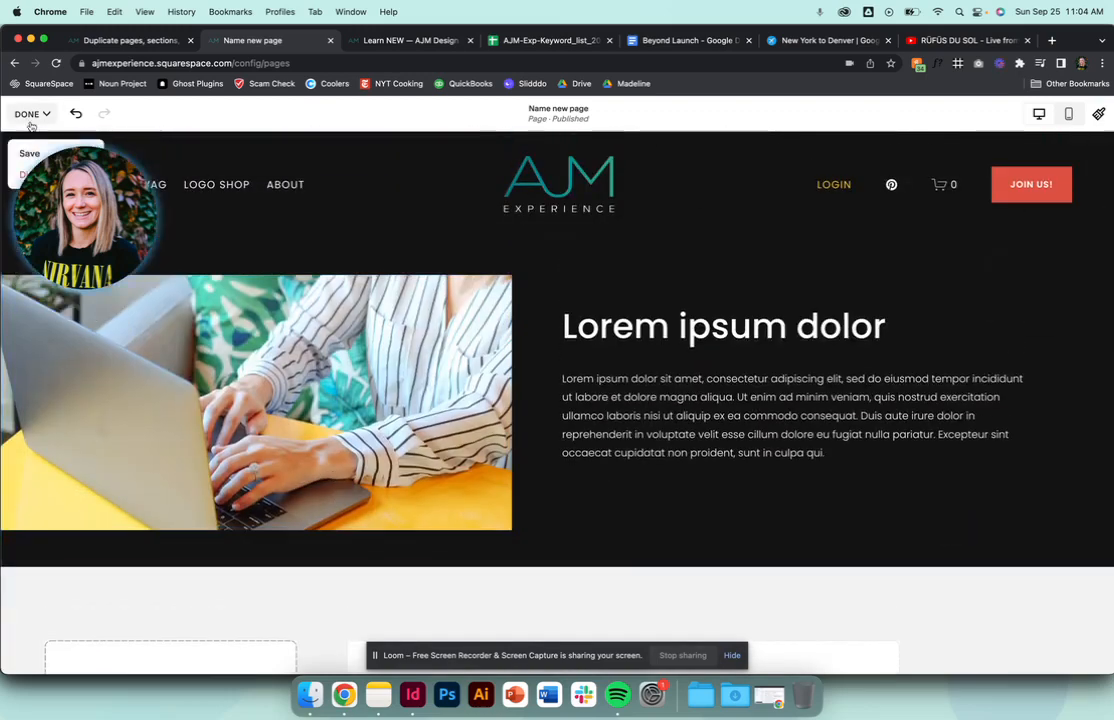
pyautogui.click(29, 152)
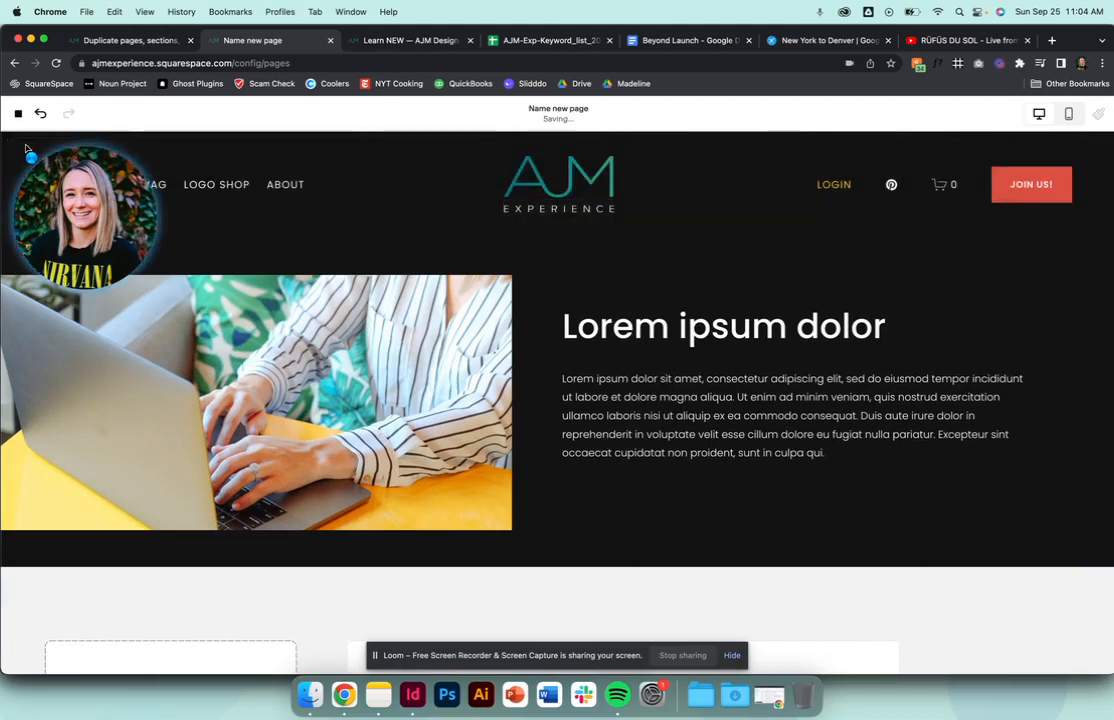